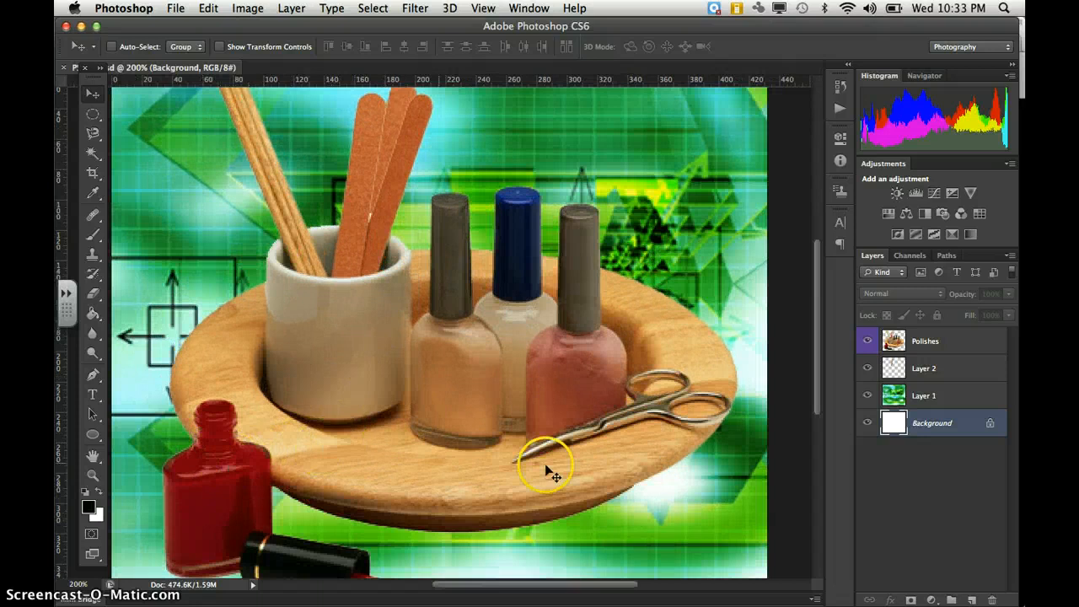
Hide Layer 2, Layer 1 and the Background layer, leaving only the Polishes layer displayed
{"action": "left_click", "coordinate": [867, 368]}
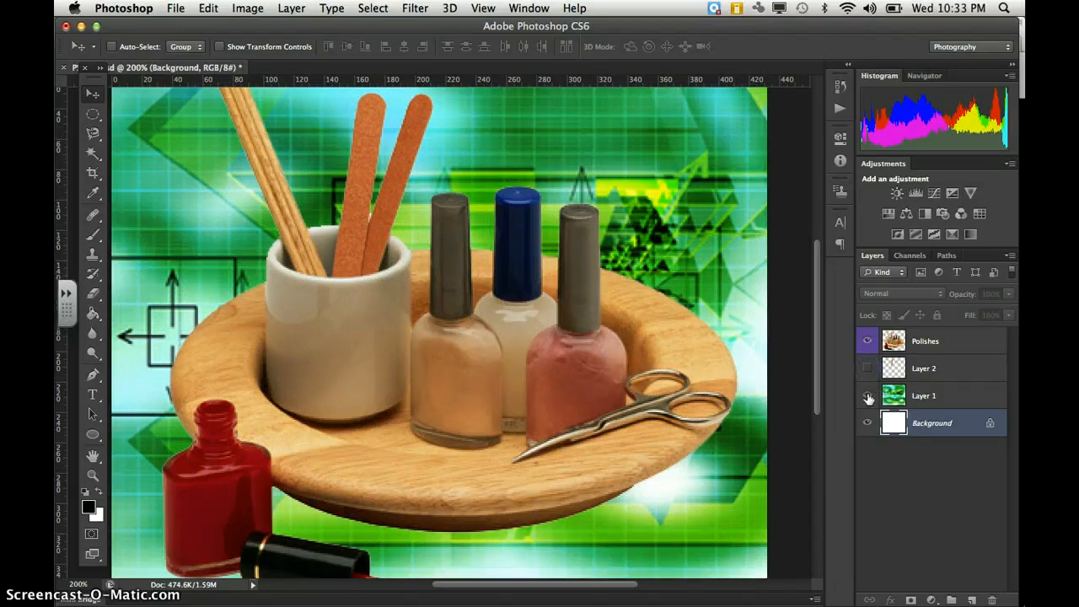
{"action": "left_click", "coordinate": [867, 396]}
{"action": "left_click", "coordinate": [868, 426]}
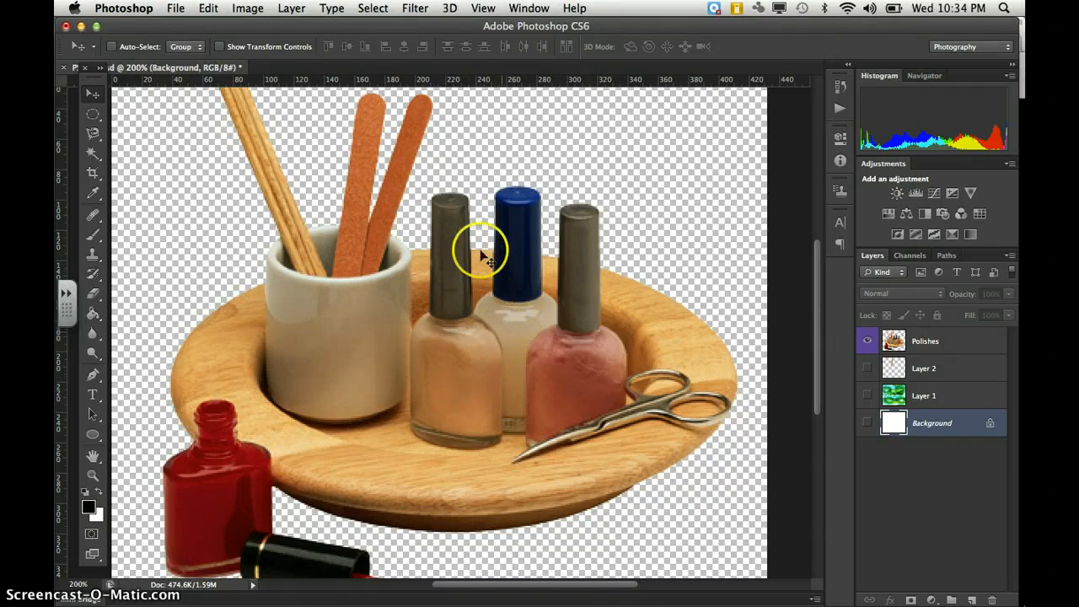
Start saving the document under a new name and choose the final folder inside midterm as the destination
{"action": "left_click", "coordinate": [175, 7]}
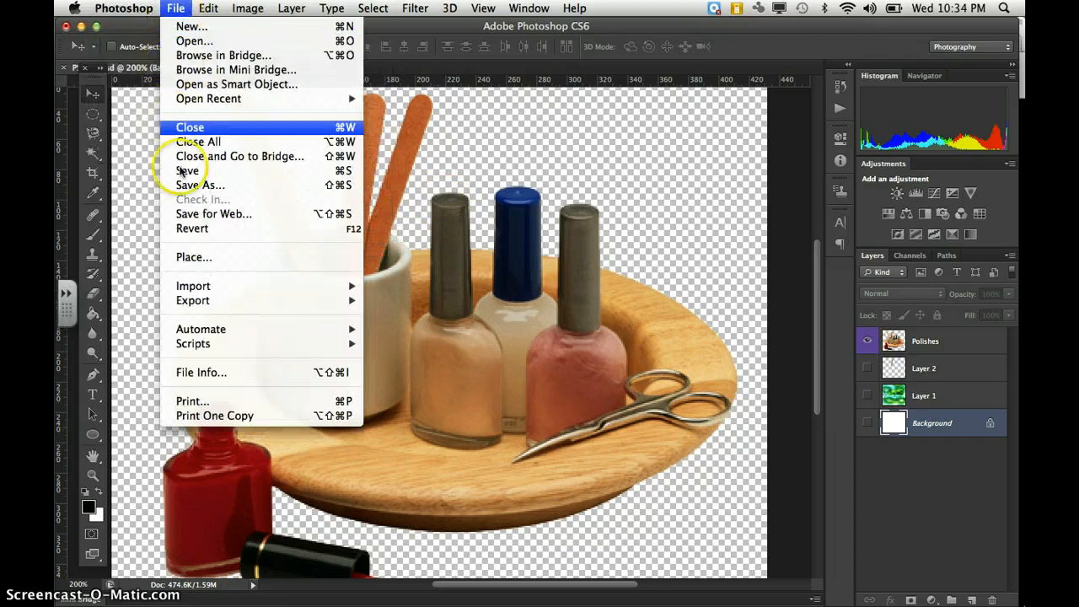
{"action": "left_click", "coordinate": [184, 184]}
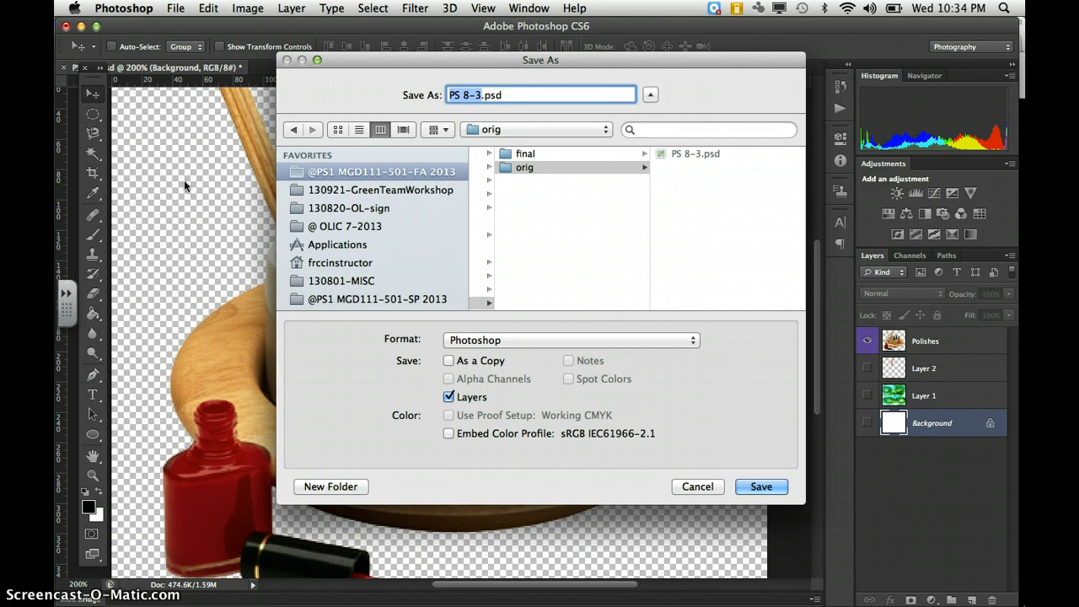
{"action": "left_click", "coordinate": [549, 157]}
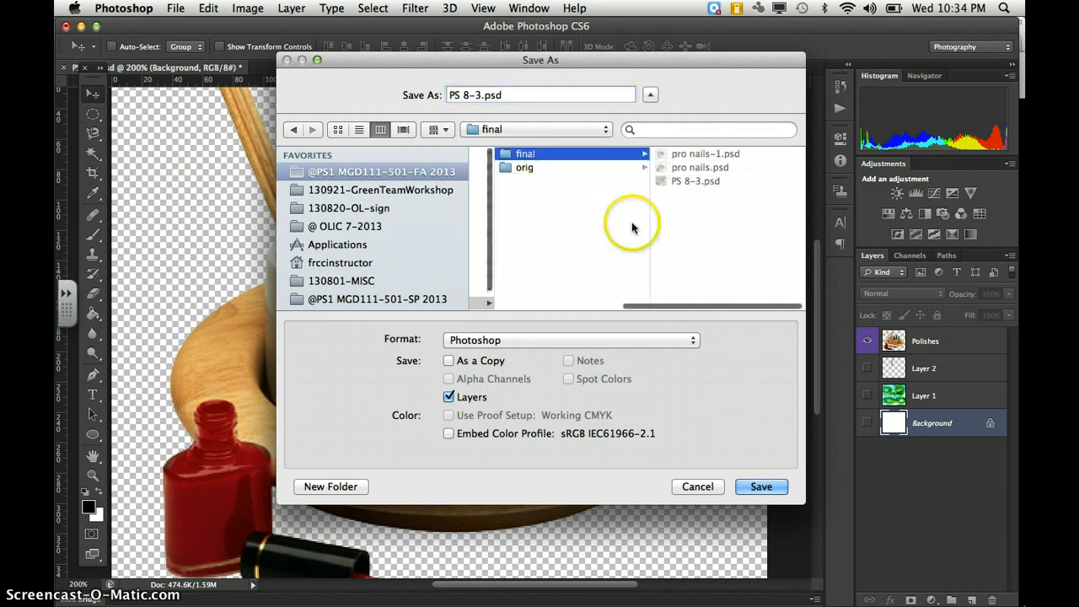
{"action": "key", "text": "Left"}
{"action": "key", "text": "Down"}
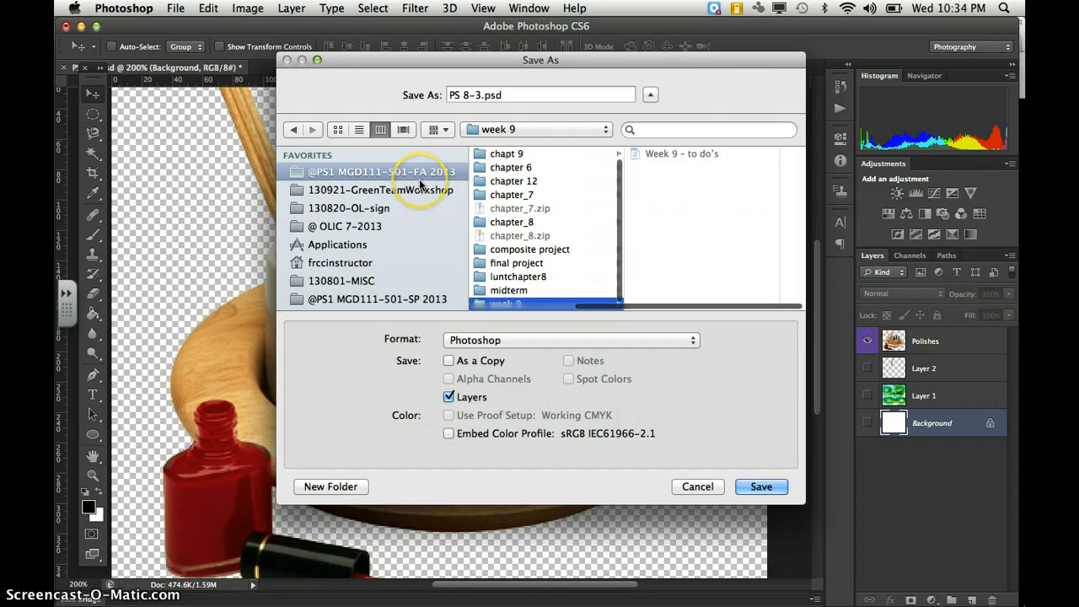
{"action": "key", "text": "Left"}
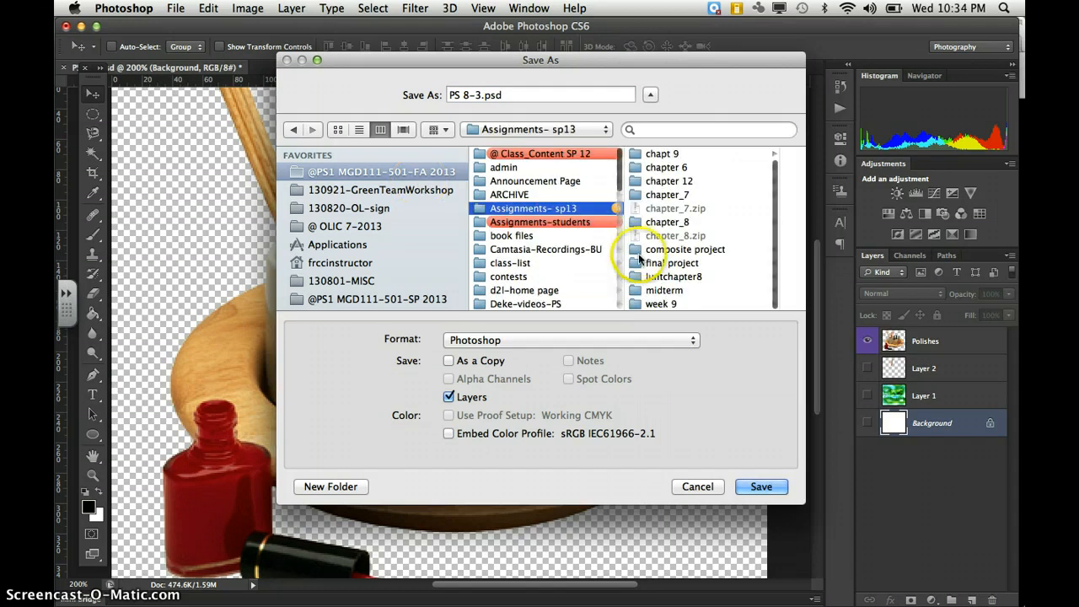
{"action": "left_click", "coordinate": [647, 302]}
{"action": "left_click", "coordinate": [632, 290]}
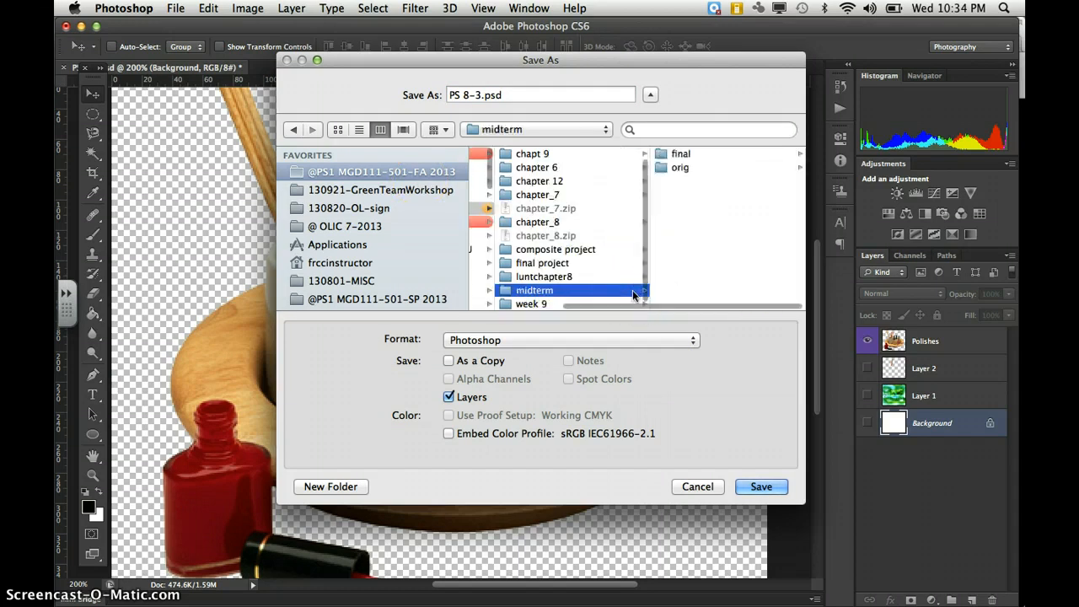
{"action": "key", "text": "Right"}
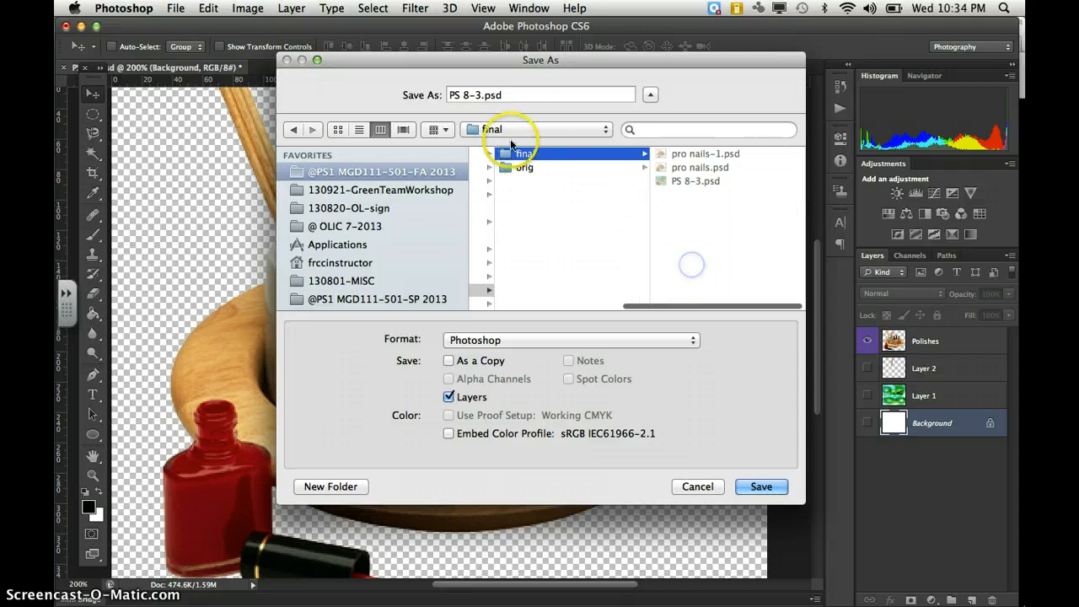
Save the document as Pro Nails in Photoshop format, replacing the existing file and keeping Maximize Compatibility on
{"action": "left_click", "coordinate": [485, 94]}
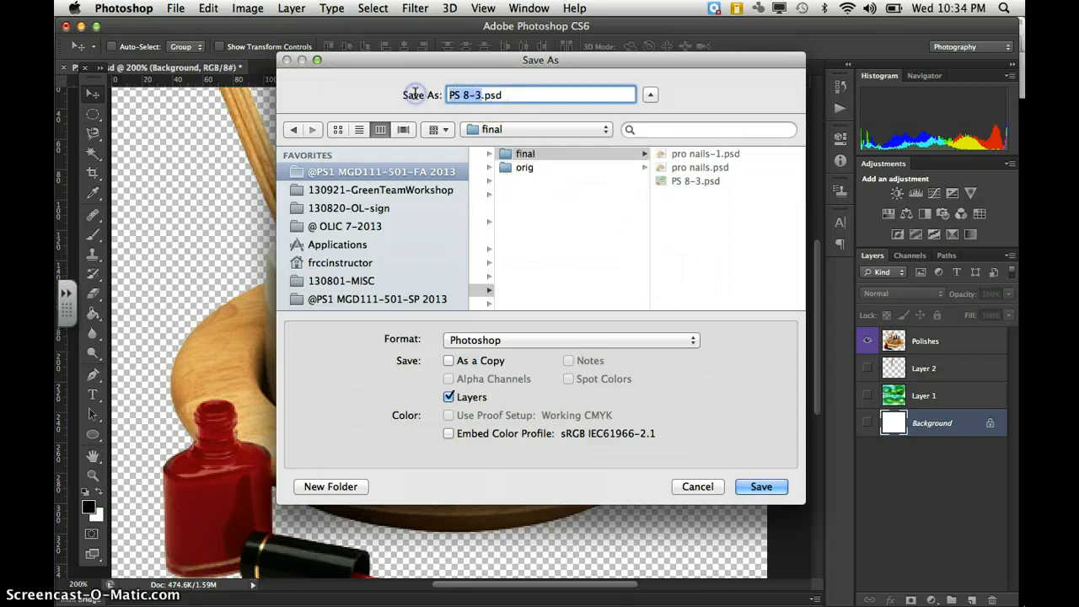
{"action": "type", "text": "pr"}
{"action": "key", "text": "BackSpace"}
{"action": "key", "text": "BackSpace"}
{"action": "type", "text": "Pro N"}
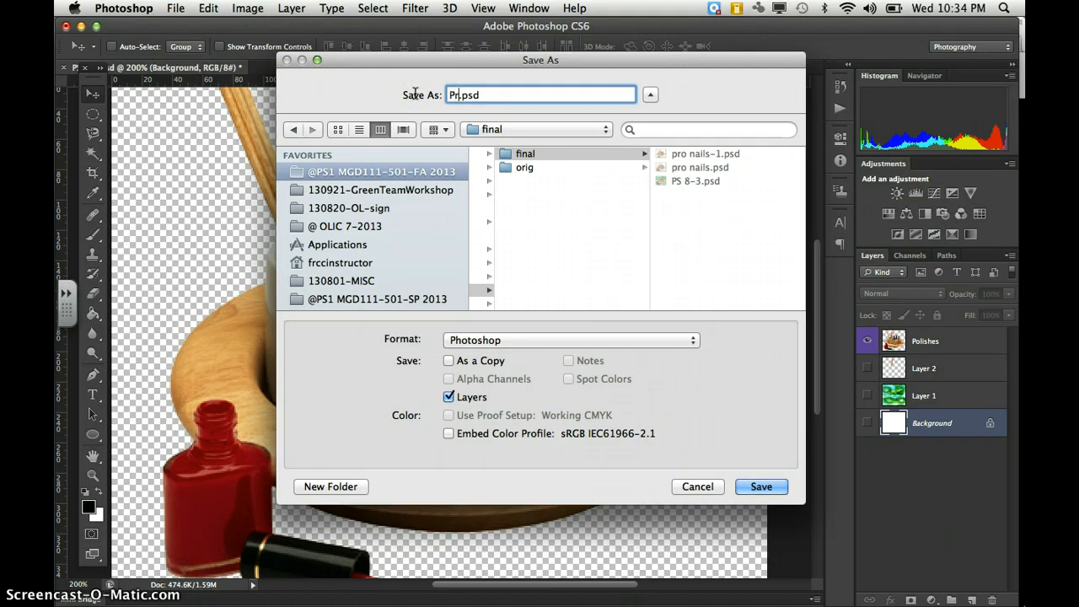
{"action": "type", "text": "ails"}
{"action": "key", "text": "Return"}
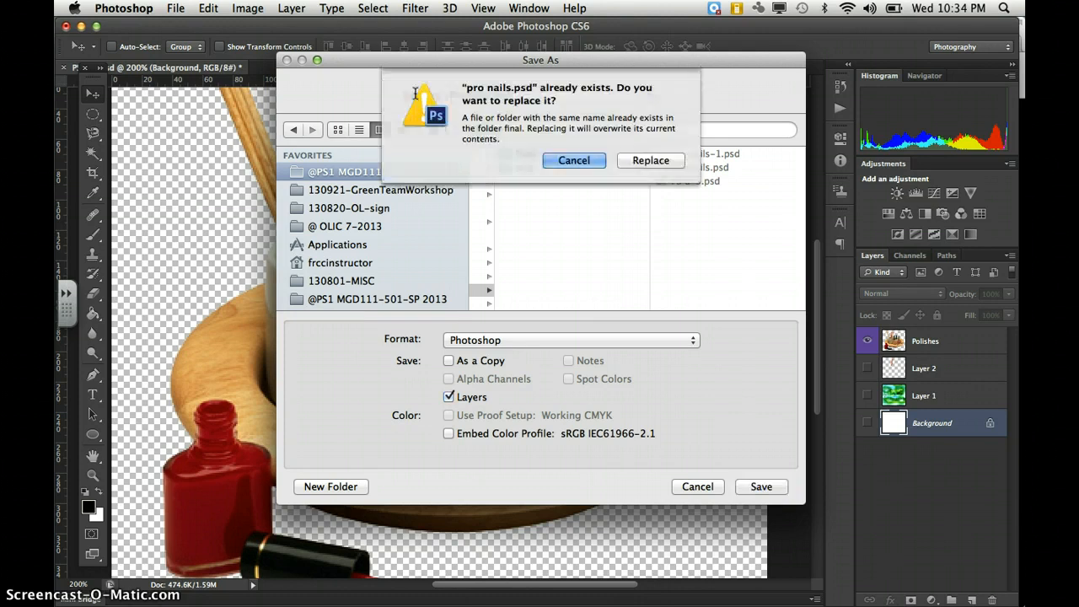
{"action": "left_click", "coordinate": [643, 162]}
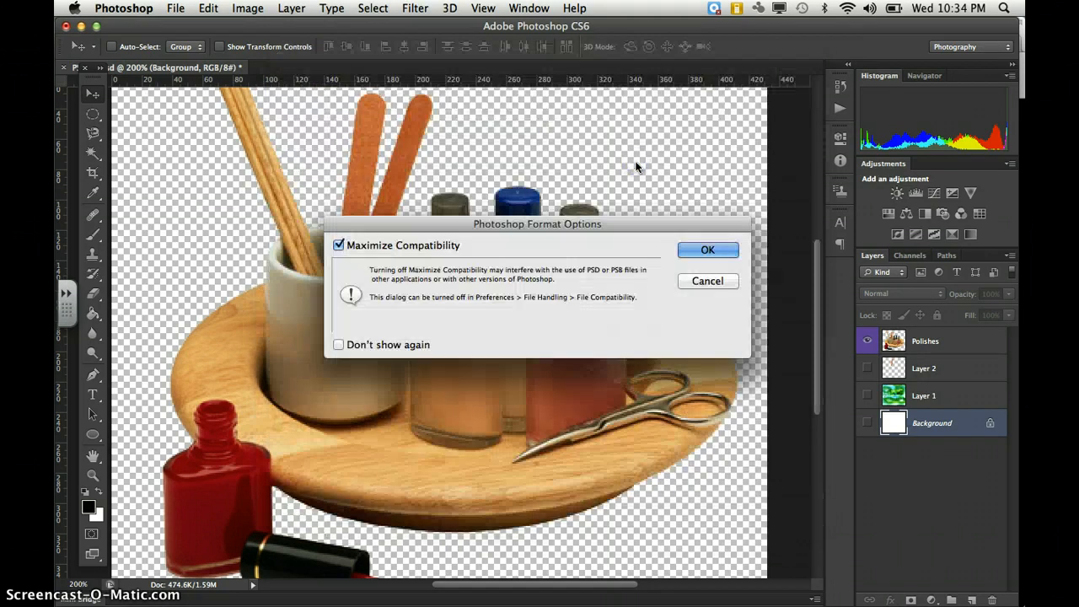
{"action": "left_click", "coordinate": [694, 251]}
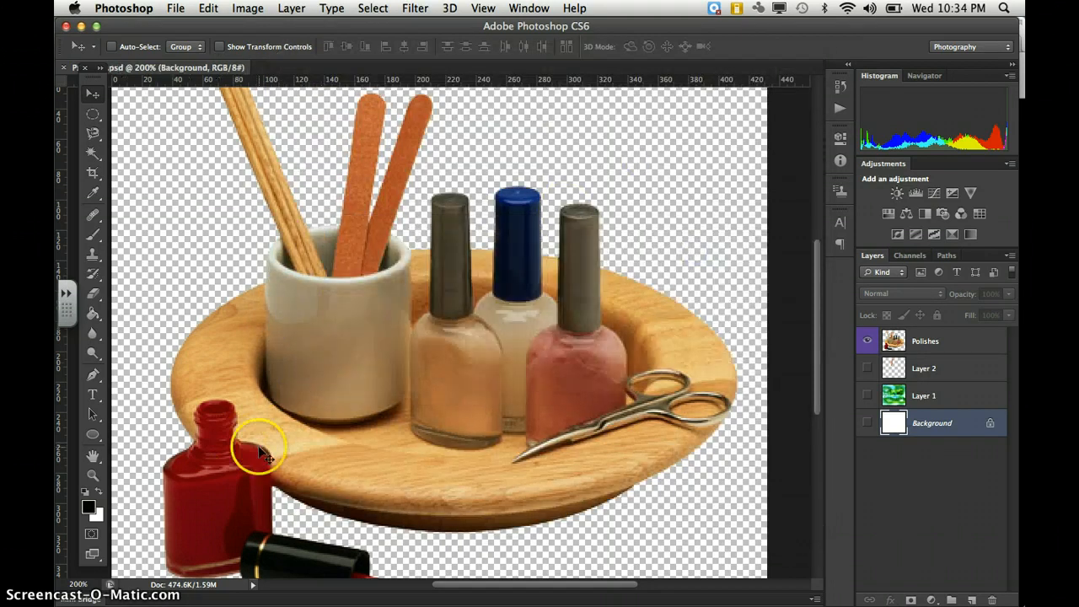
Duplicate the Polishes layer, hide the original, and keep the copy as the active layer
{"action": "left_click", "coordinate": [895, 346]}
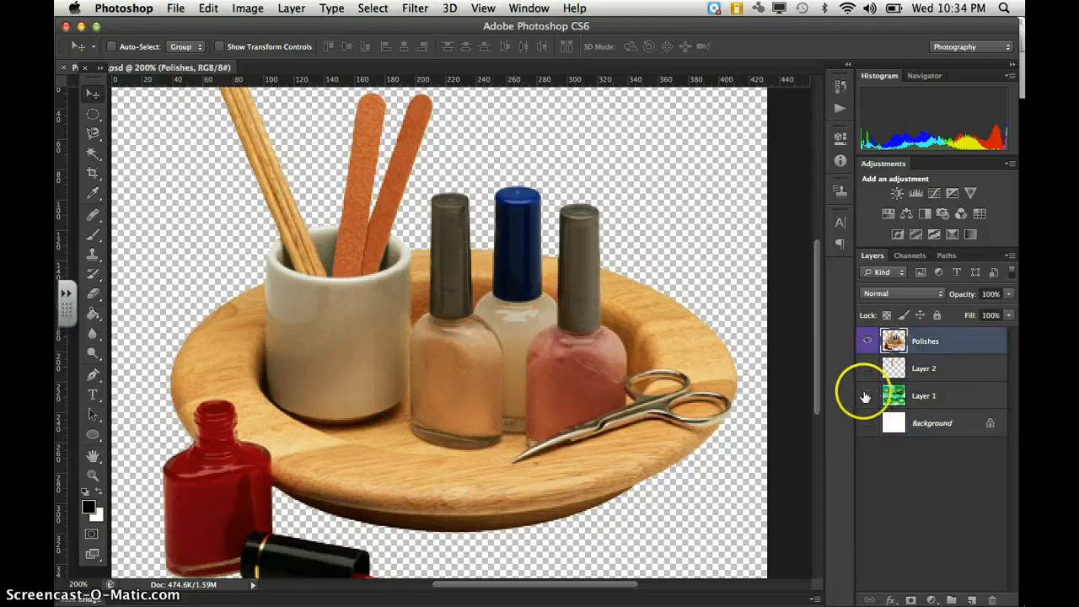
{"action": "key", "text": "super+j"}
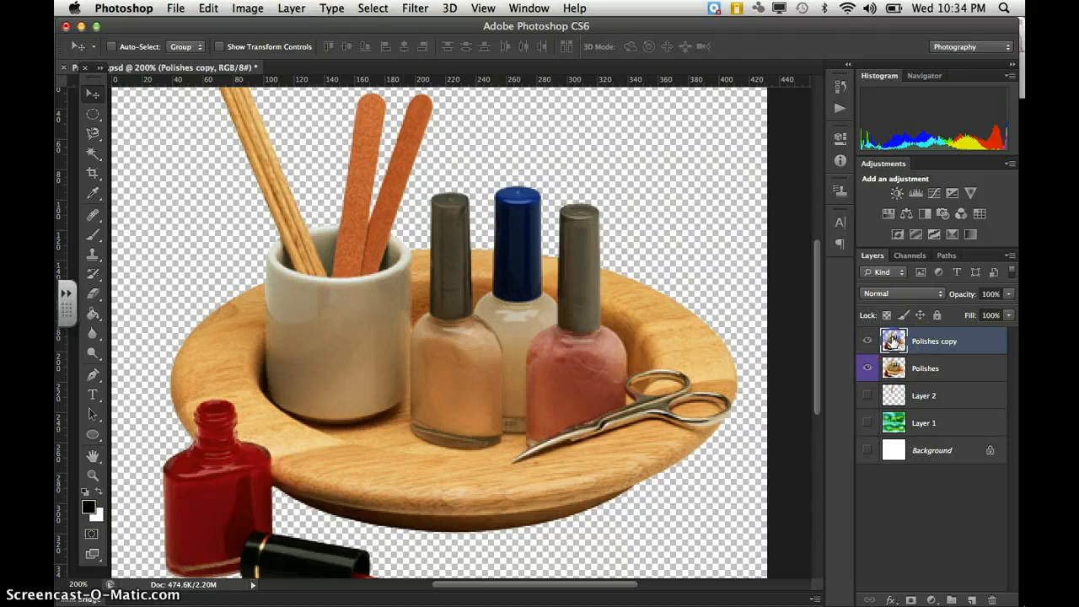
{"action": "left_click", "coordinate": [868, 370]}
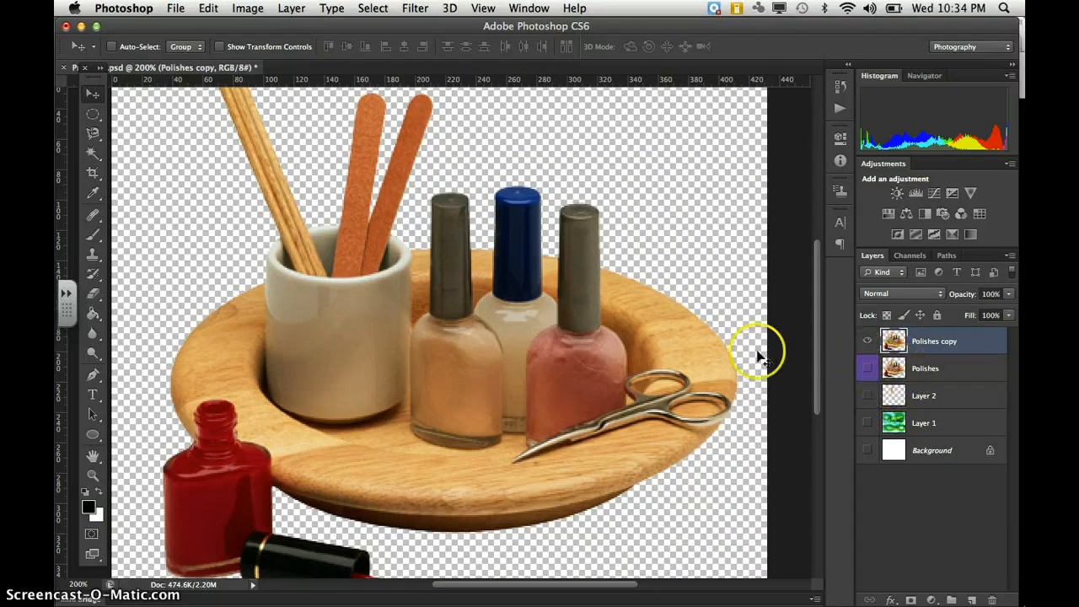
{"action": "left_click", "coordinate": [892, 341]}
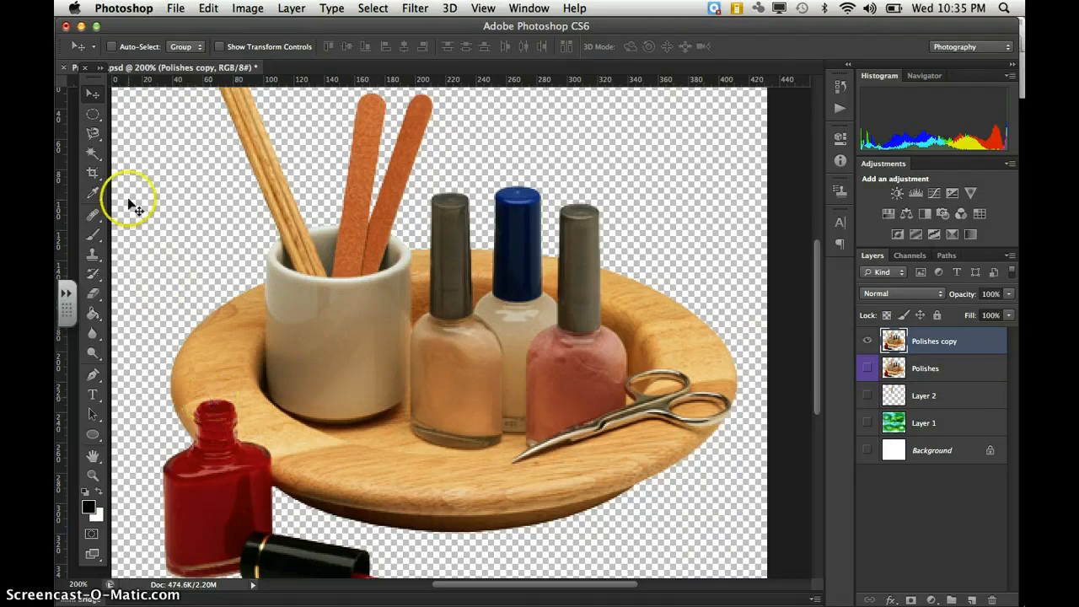
{"action": "left_click", "coordinate": [93, 132]}
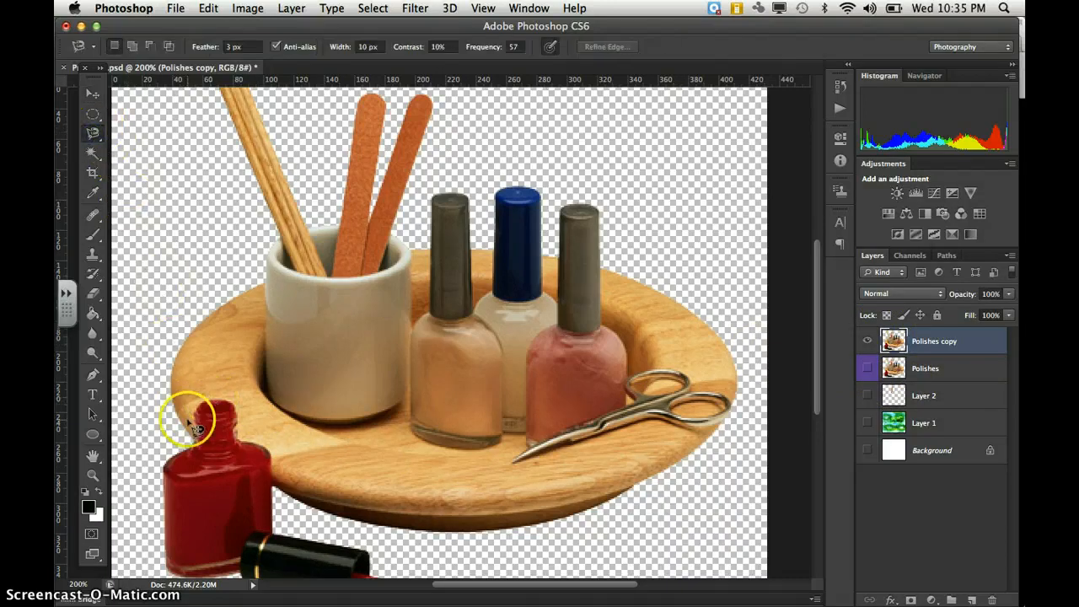
{"action": "mouse_move", "coordinate": [196, 414]}
{"action": "left_mouse_down"}
{"action": "mouse_move", "coordinate": [196, 468]}
{"action": "mouse_move", "coordinate": [168, 457]}
{"action": "mouse_move", "coordinate": [157, 482]}
{"action": "mouse_move", "coordinate": [168, 537]}
{"action": "left_mouse_up"}
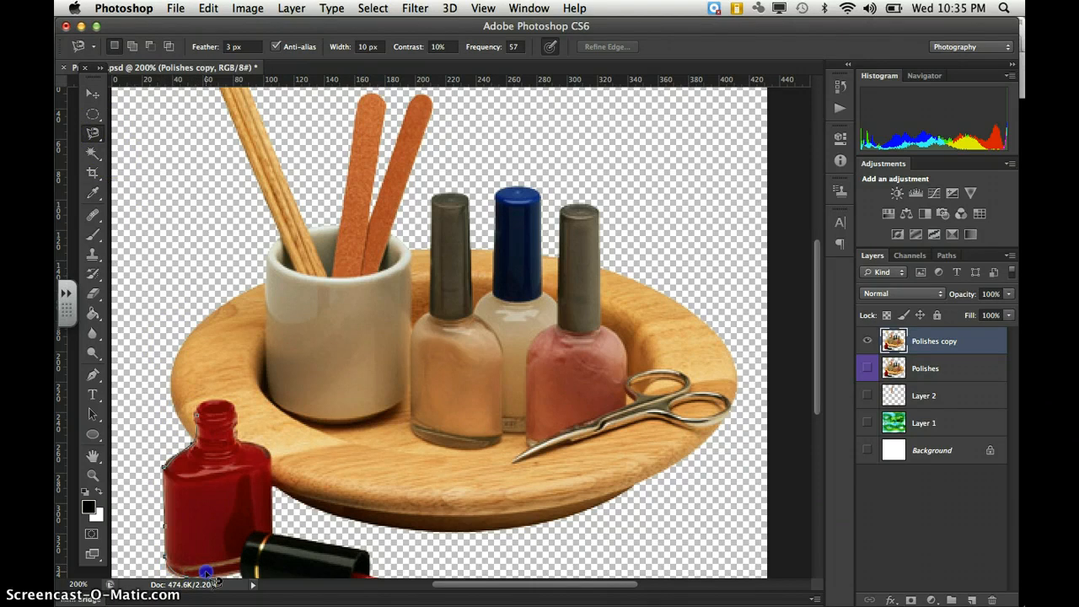
{"action": "key", "text": "super+minus"}
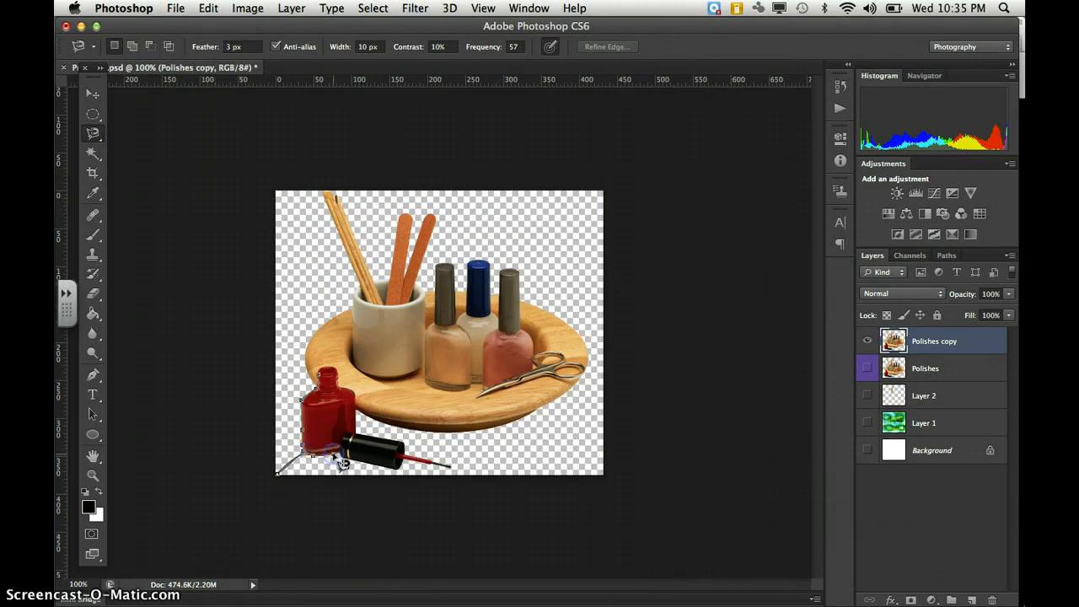
{"action": "double_click", "coordinate": [329, 435]}
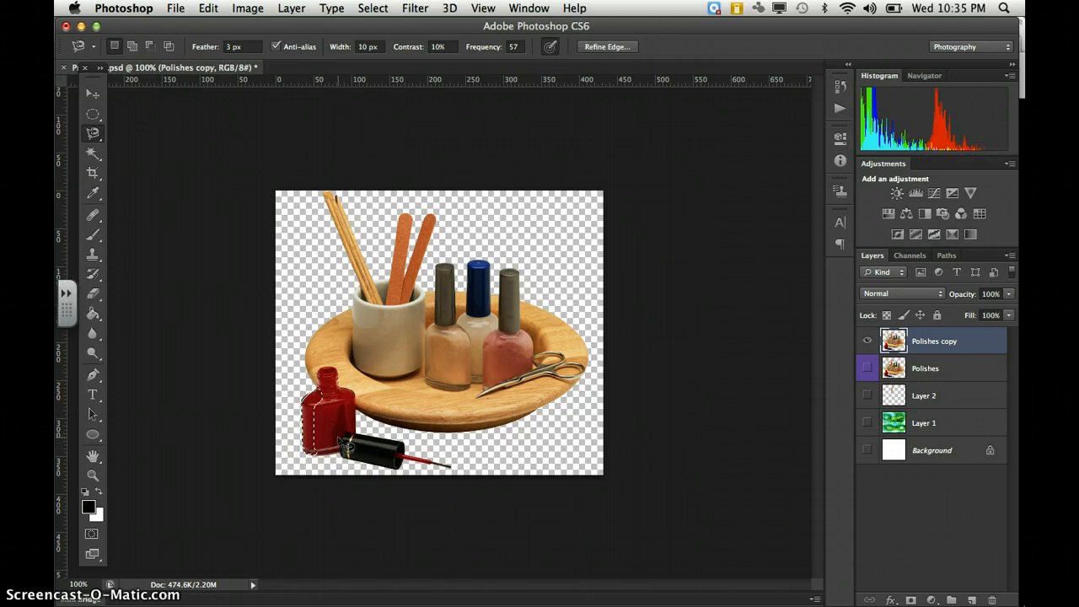
{"action": "key", "text": "super+d"}
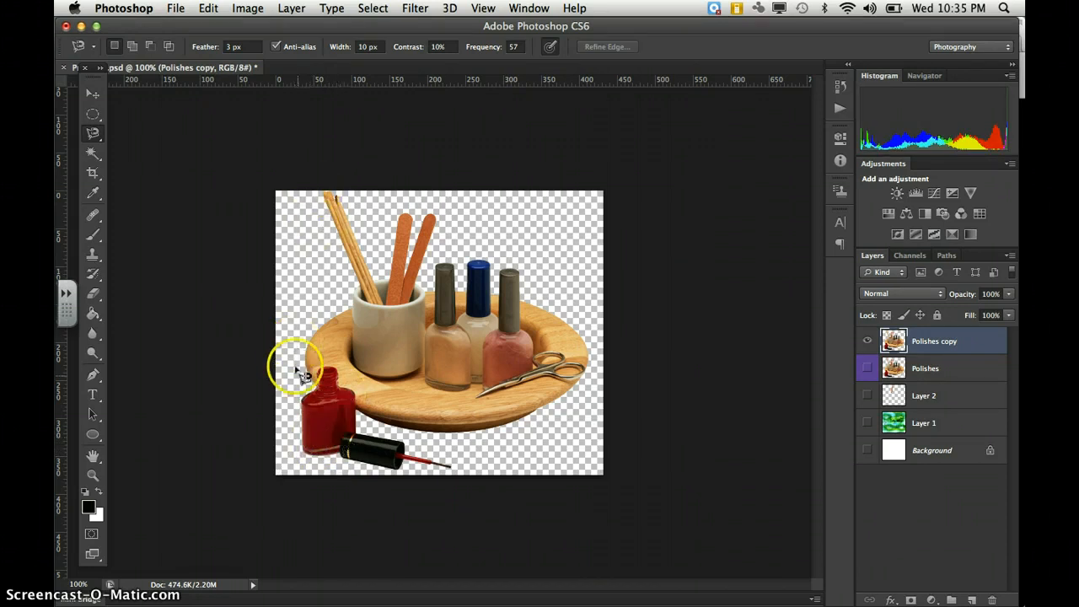
Select the red nail polish bottle together with its black cap and brush by tracing their outline with the Magnetic Lasso
{"action": "key", "text": "super+plus"}
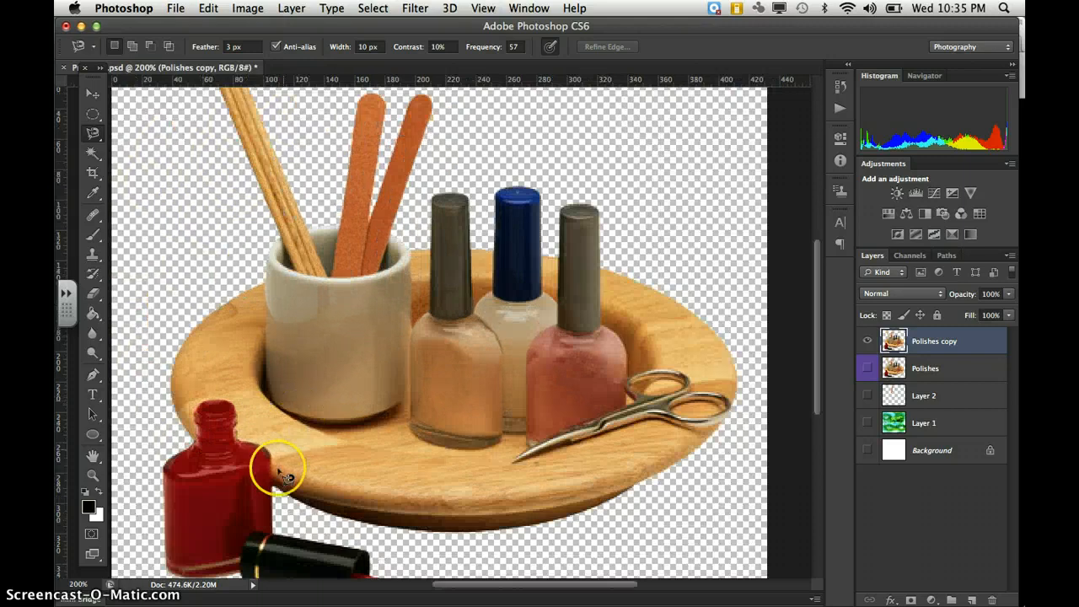
{"action": "left_click_drag", "start_coordinate": [274, 482], "coordinate": [420, 411]}
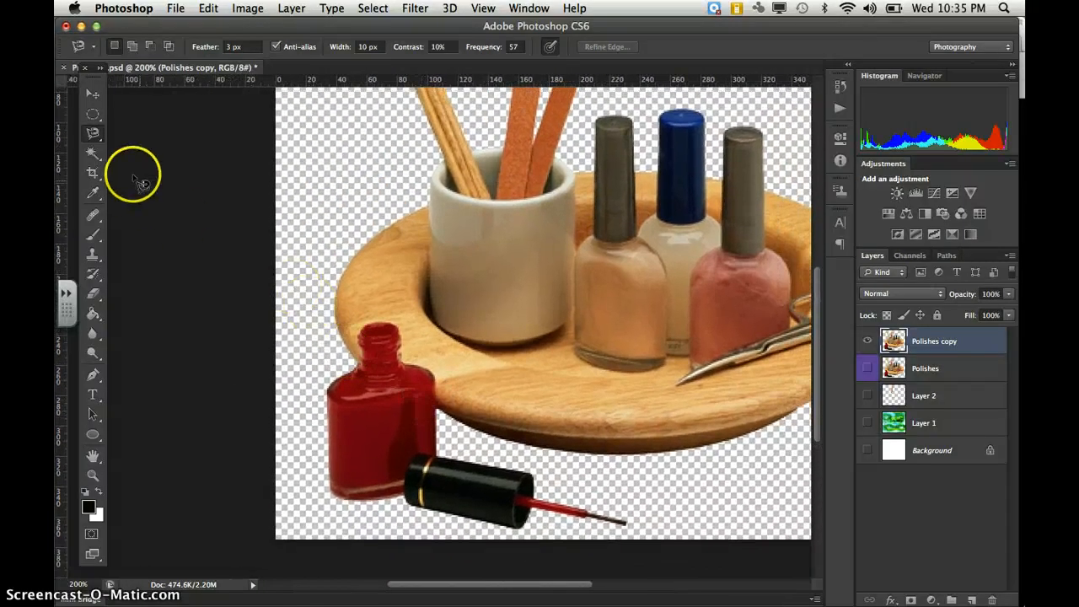
{"action": "left_click", "coordinate": [359, 351]}
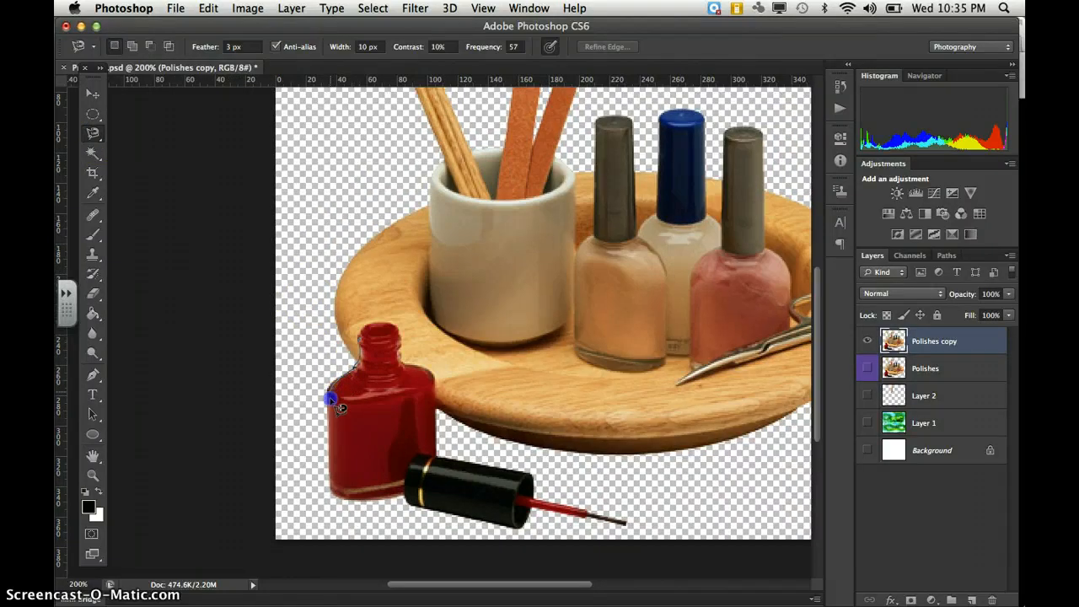
{"action": "mouse_move", "coordinate": [331, 433]}
{"action": "left_mouse_down"}
{"action": "mouse_move", "coordinate": [333, 496]}
{"action": "mouse_move", "coordinate": [410, 498]}
{"action": "mouse_move", "coordinate": [429, 518]}
{"action": "mouse_move", "coordinate": [473, 512]}
{"action": "left_mouse_up"}
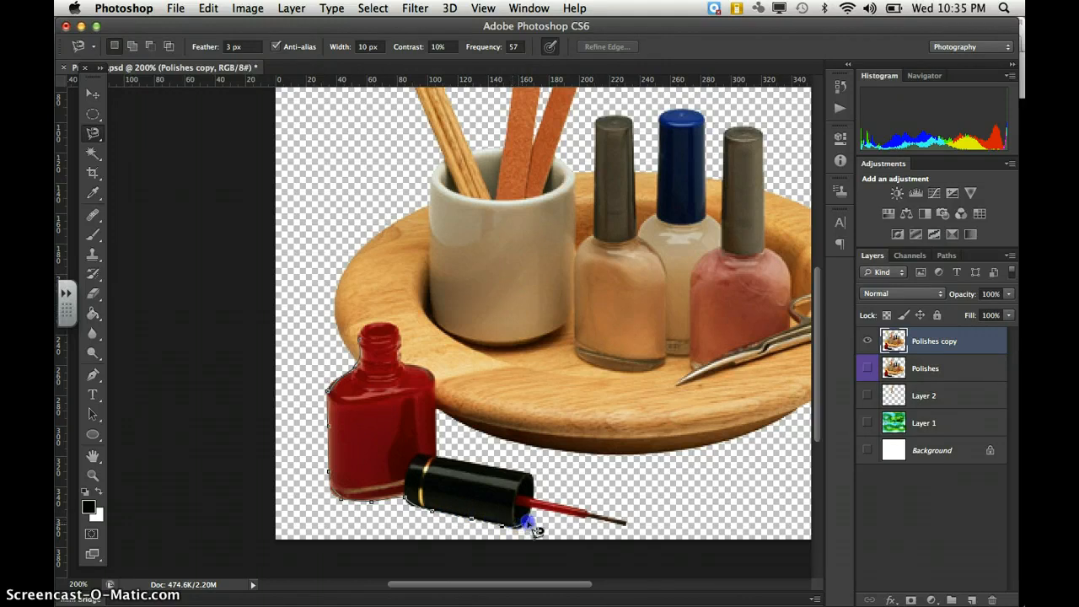
{"action": "mouse_move", "coordinate": [547, 513]}
{"action": "left_mouse_down"}
{"action": "mouse_move", "coordinate": [622, 526]}
{"action": "mouse_move", "coordinate": [616, 513]}
{"action": "mouse_move", "coordinate": [552, 499]}
{"action": "left_mouse_up"}
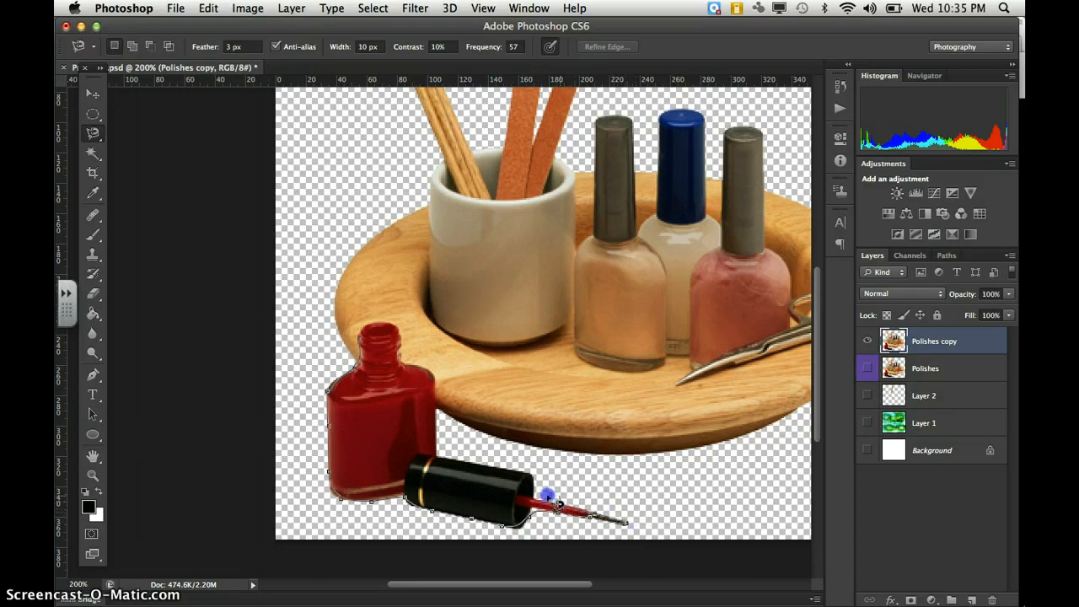
{"action": "mouse_move", "coordinate": [516, 466]}
{"action": "left_mouse_down"}
{"action": "mouse_move", "coordinate": [474, 463]}
{"action": "mouse_move", "coordinate": [427, 362]}
{"action": "mouse_move", "coordinate": [404, 354]}
{"action": "left_mouse_up"}
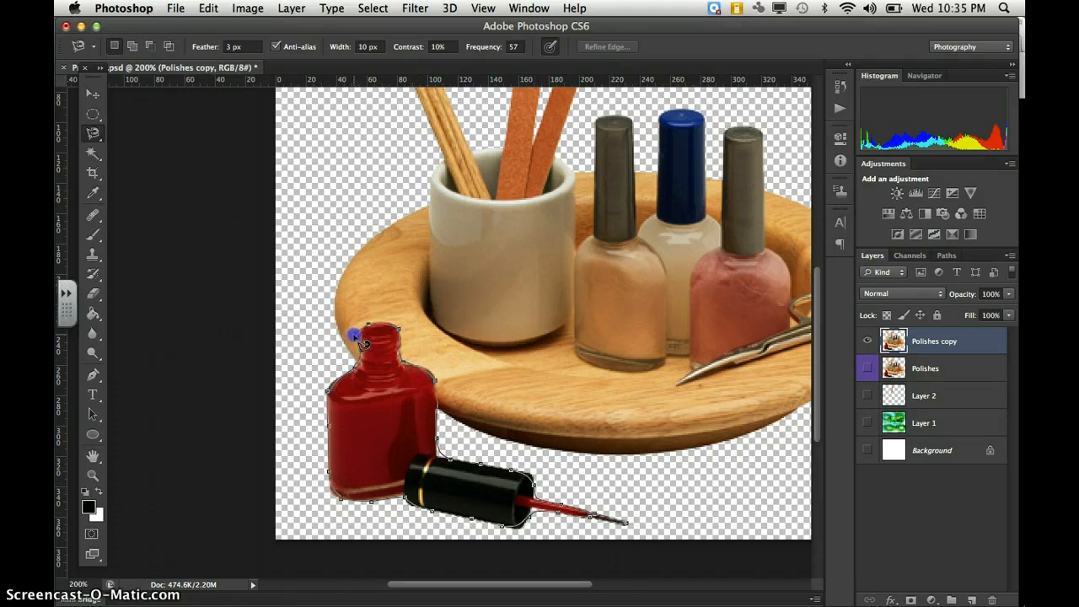
{"action": "left_click", "coordinate": [371, 350]}
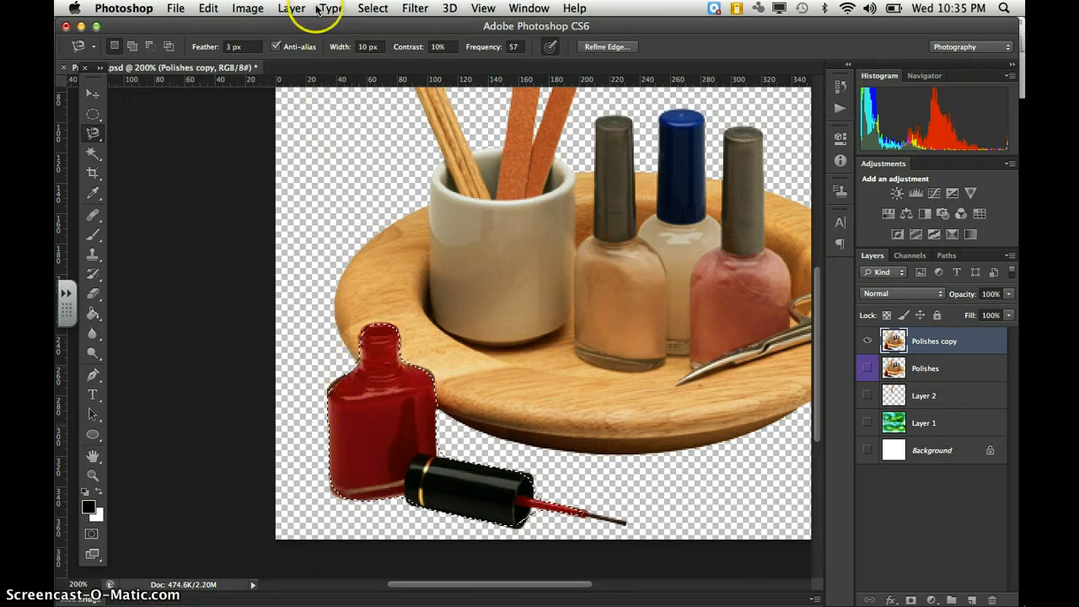
Invert the selection and delete everything except the red bottle and its cap from the Polishes copy layer
{"action": "left_click", "coordinate": [371, 8]}
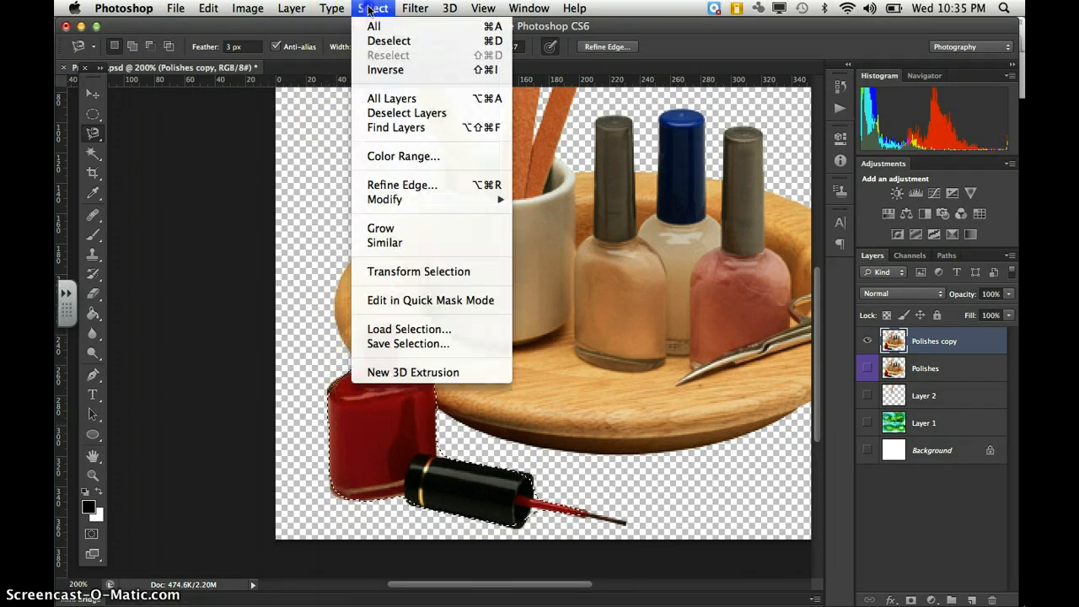
{"action": "left_click", "coordinate": [374, 71]}
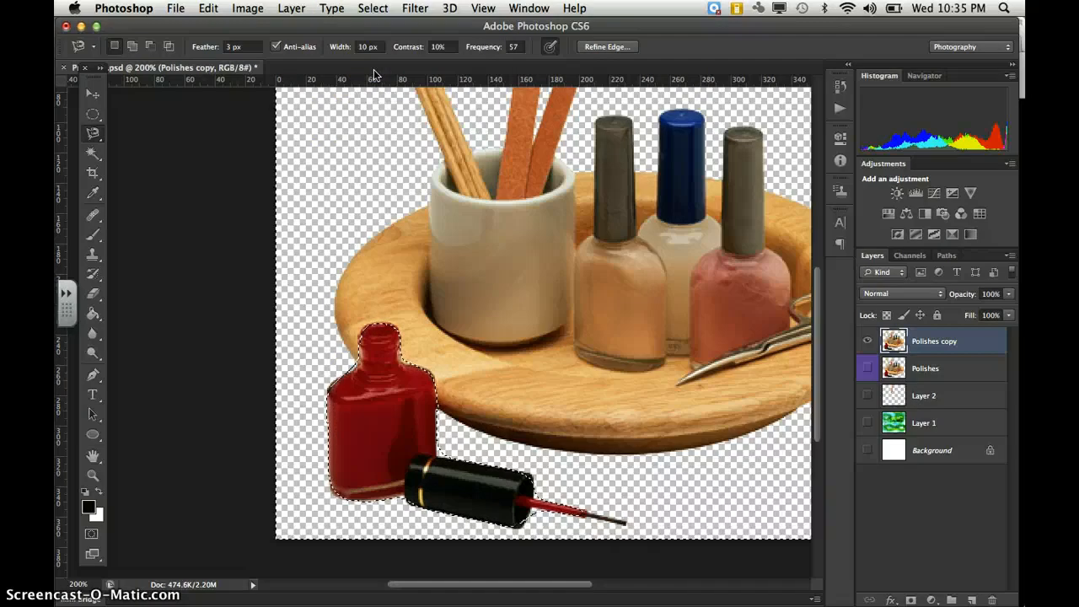
{"action": "key", "text": "Delete"}
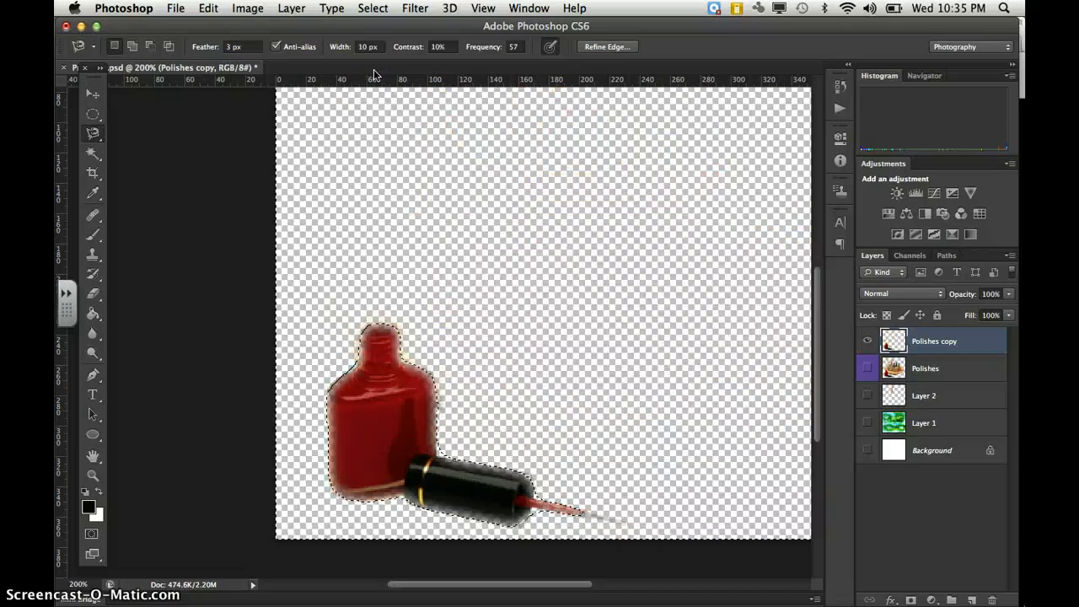
{"action": "left_click_drag", "start_coordinate": [413, 77], "coordinate": [426, 207]}
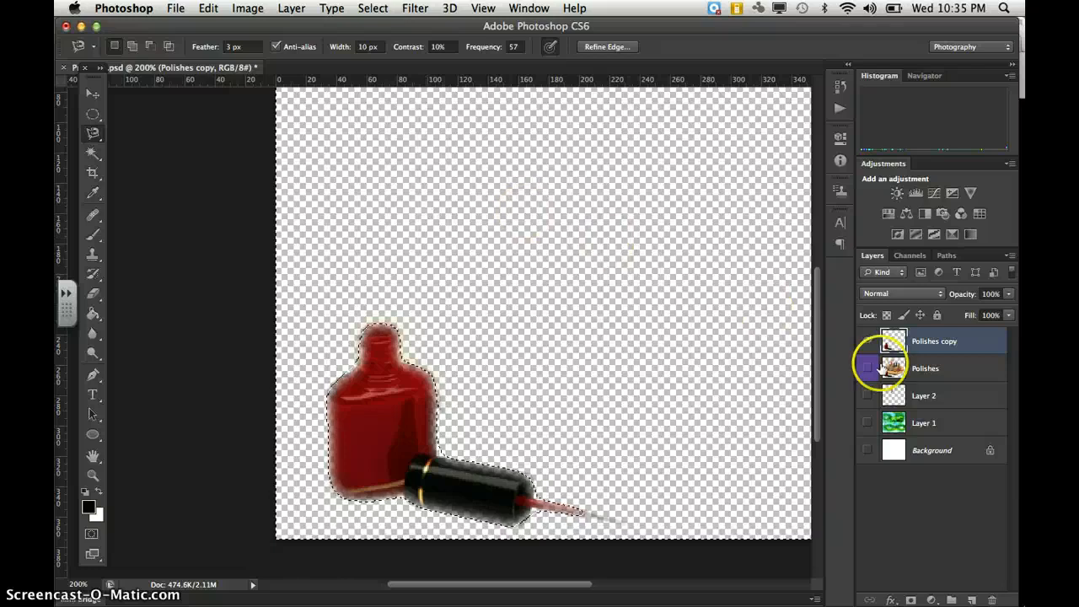
Rename the Polishes copy layer as "red polish"
{"action": "double_click", "coordinate": [922, 342]}
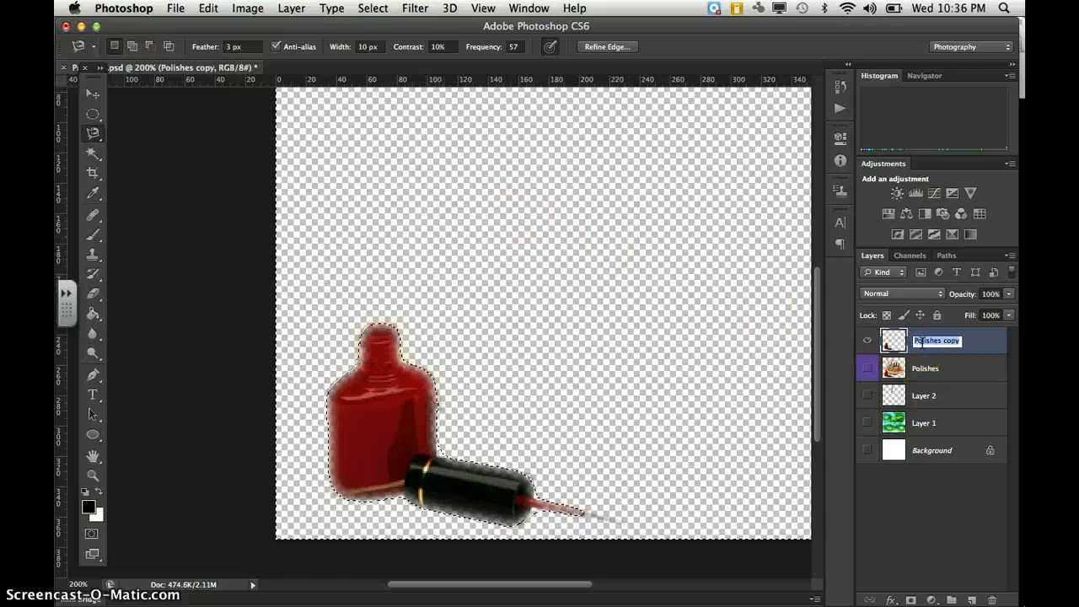
{"action": "type", "text": "t"}
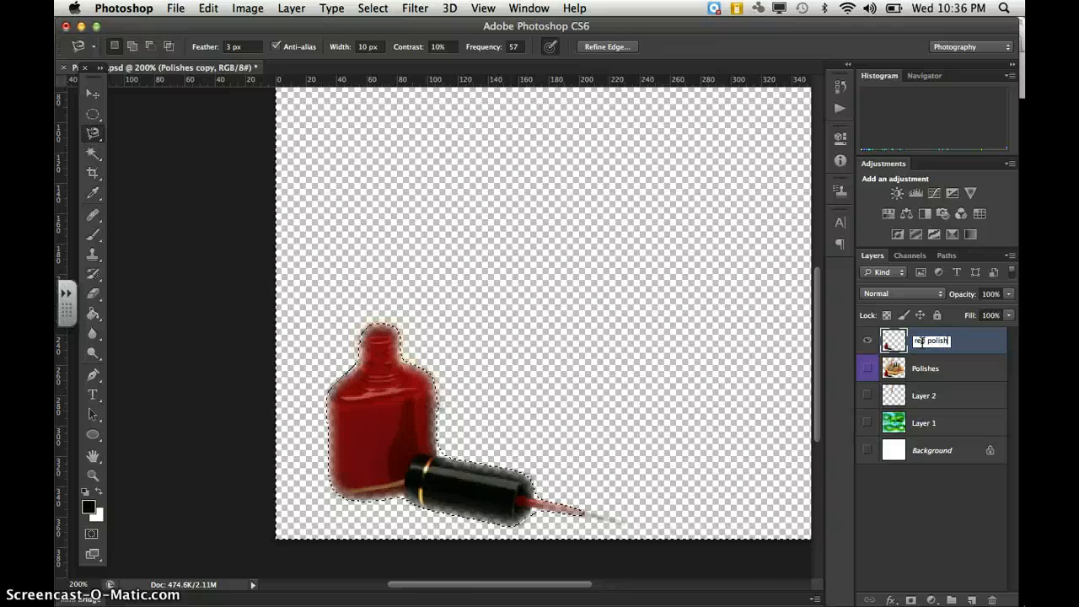
{"action": "key", "text": "Return"}
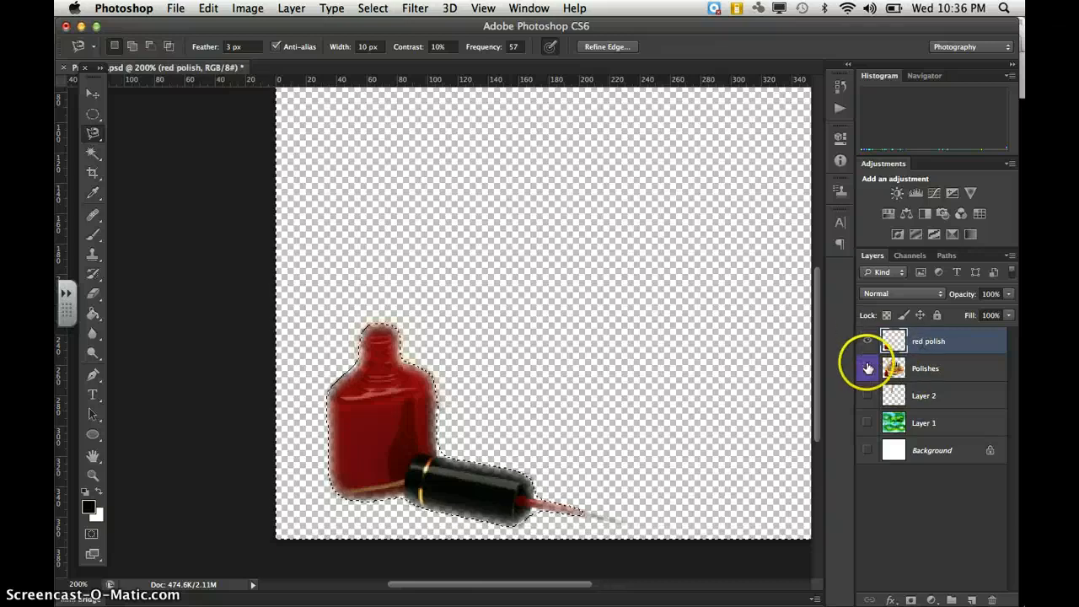
Show the Polishes layer above the red polish layer, make it active, and clear the selection
{"action": "left_click", "coordinate": [868, 369]}
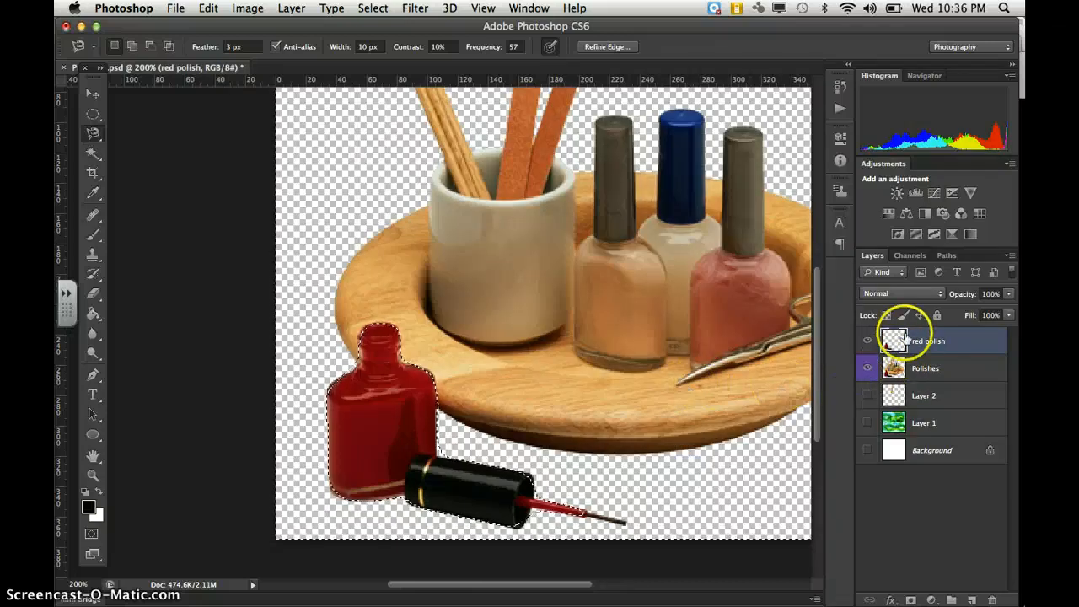
{"action": "left_click_drag", "start_coordinate": [906, 338], "coordinate": [915, 381]}
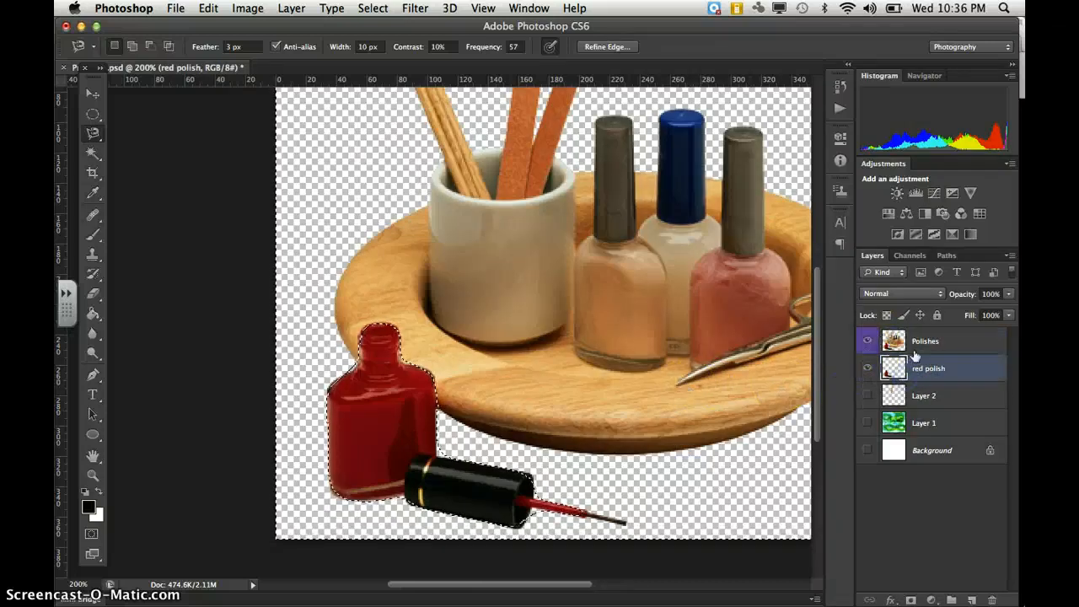
{"action": "left_click", "coordinate": [889, 340]}
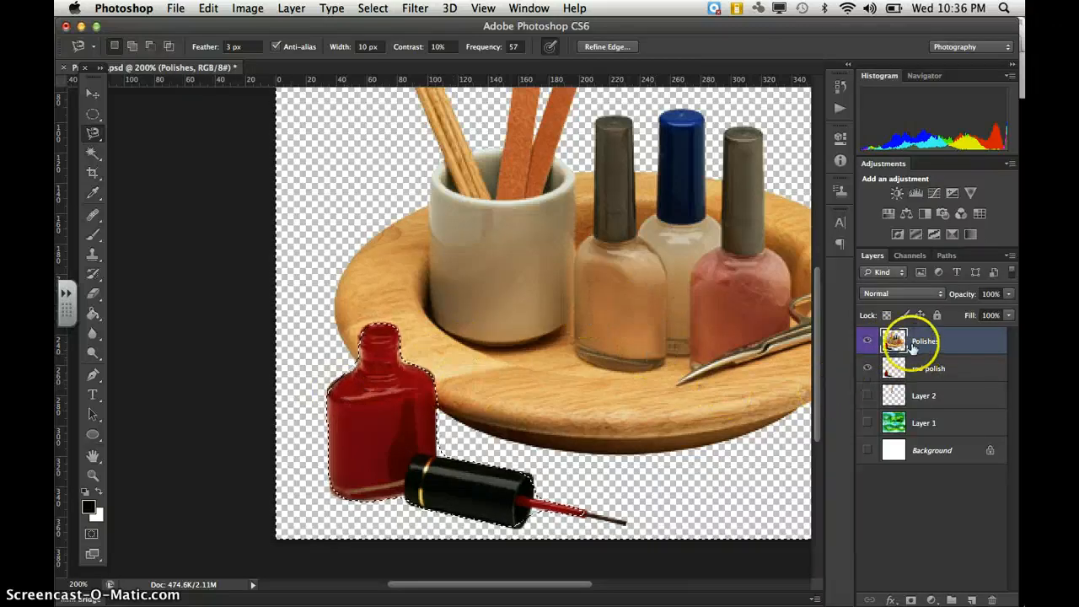
{"action": "key", "text": "ctrl+d"}
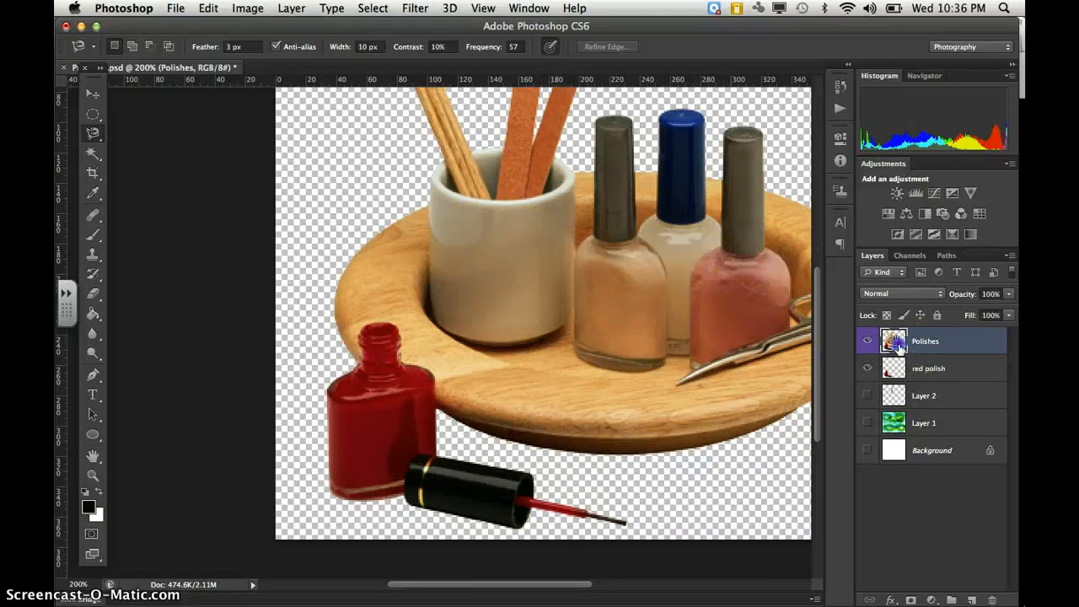
Add a layer mask to the Polishes layer and paint black on it over the red bottle with a 9 px brush
{"action": "left_click", "coordinate": [912, 599]}
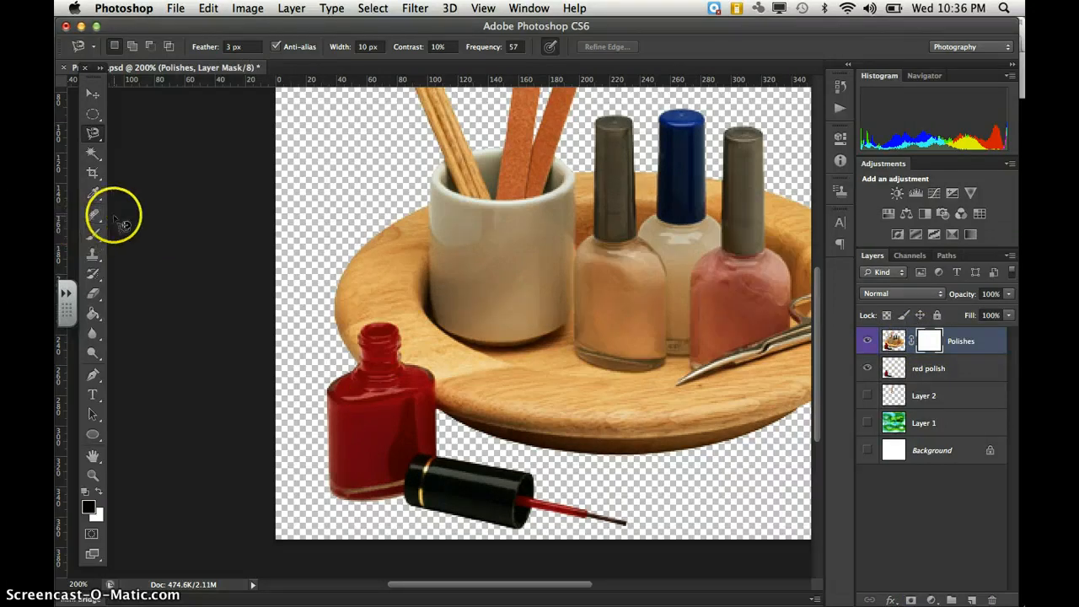
{"action": "left_click", "coordinate": [95, 235]}
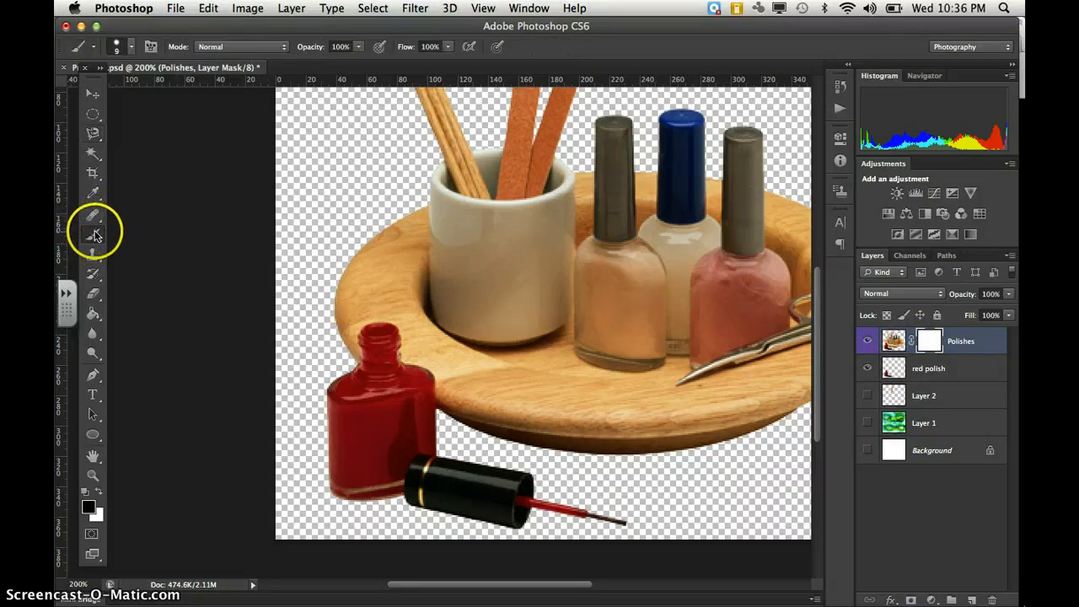
{"action": "left_click", "coordinate": [338, 423]}
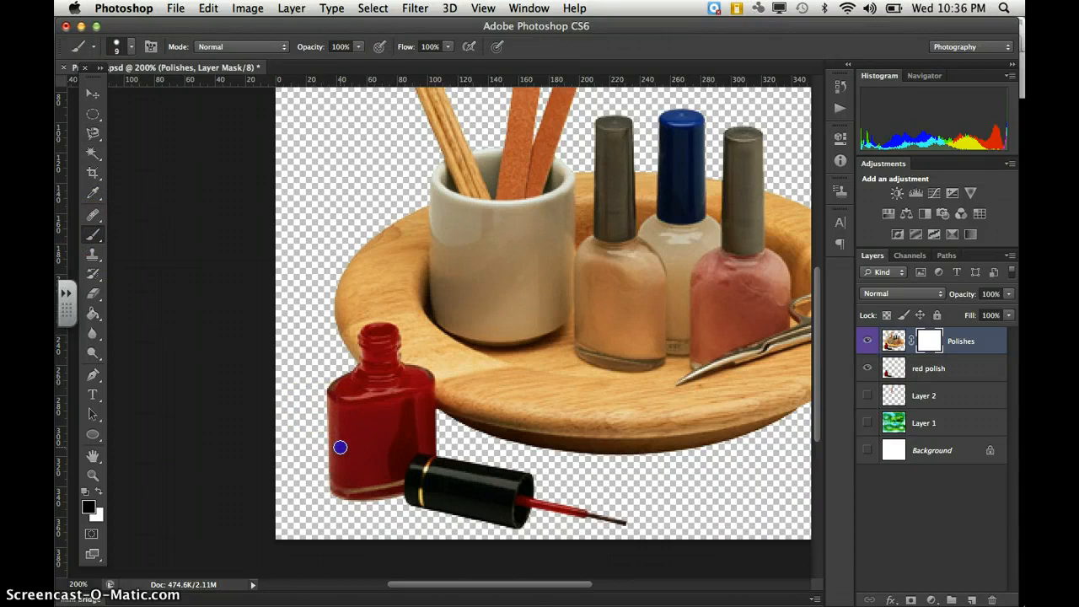
{"action": "left_click", "coordinate": [340, 447]}
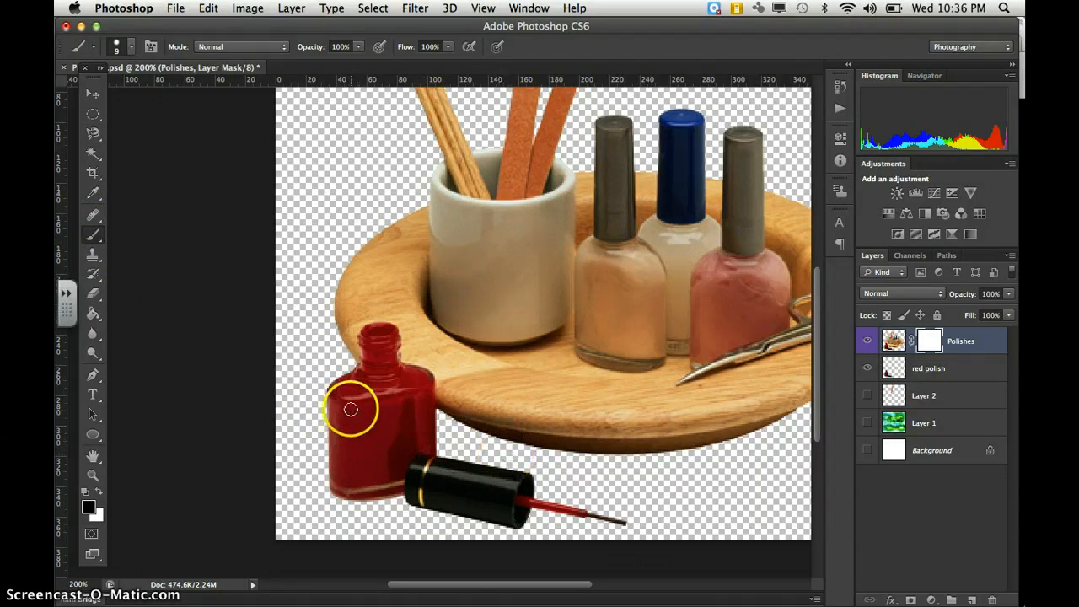
{"action": "left_click_drag", "start_coordinate": [350, 410], "coordinate": [358, 463]}
Paint white on the Polishes mask over the red bottle to restore the masked areas
{"action": "key", "text": "x"}
{"action": "left_click", "coordinate": [344, 482]}
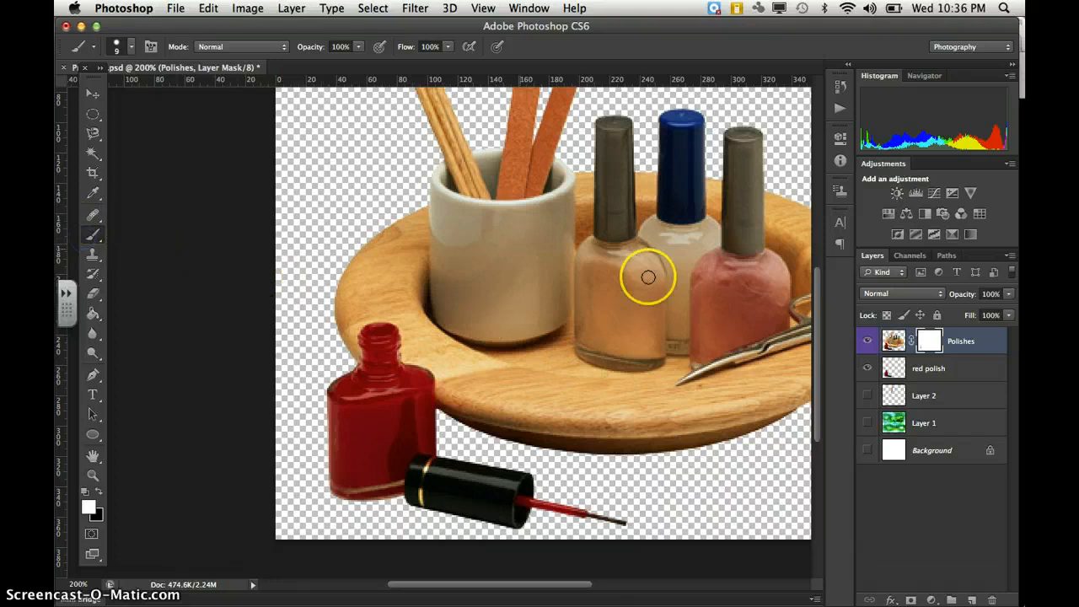
{"action": "left_click", "coordinate": [355, 389]}
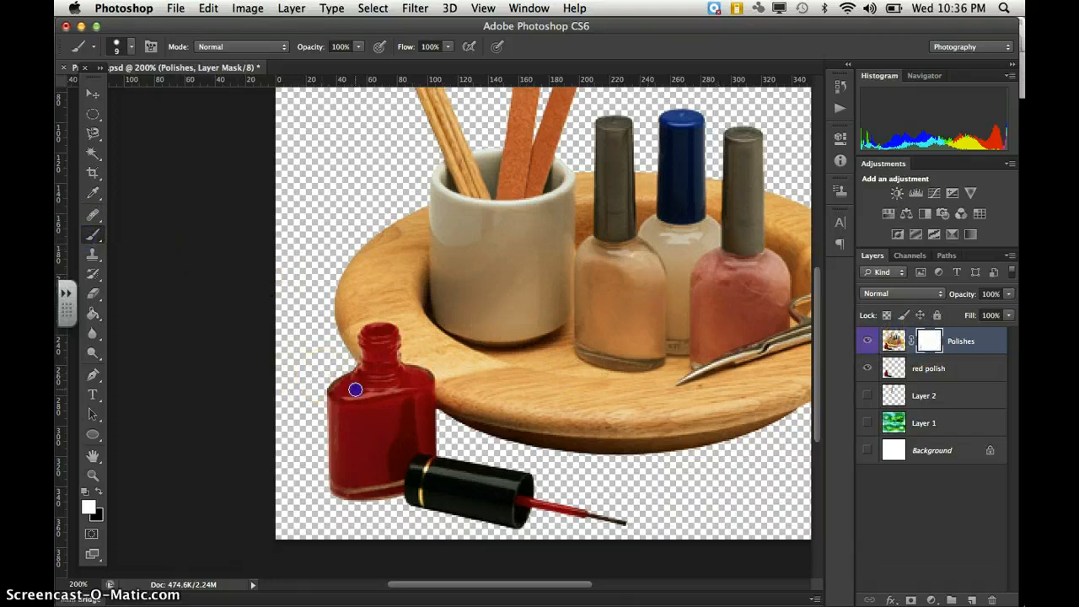
{"action": "left_click", "coordinate": [420, 459]}
Paint black on the Polishes mask over the red bottle's body and neck
{"action": "key", "text": "x"}
{"action": "left_click", "coordinate": [392, 441]}
{"action": "left_click_drag", "start_coordinate": [376, 351], "coordinate": [388, 327]}
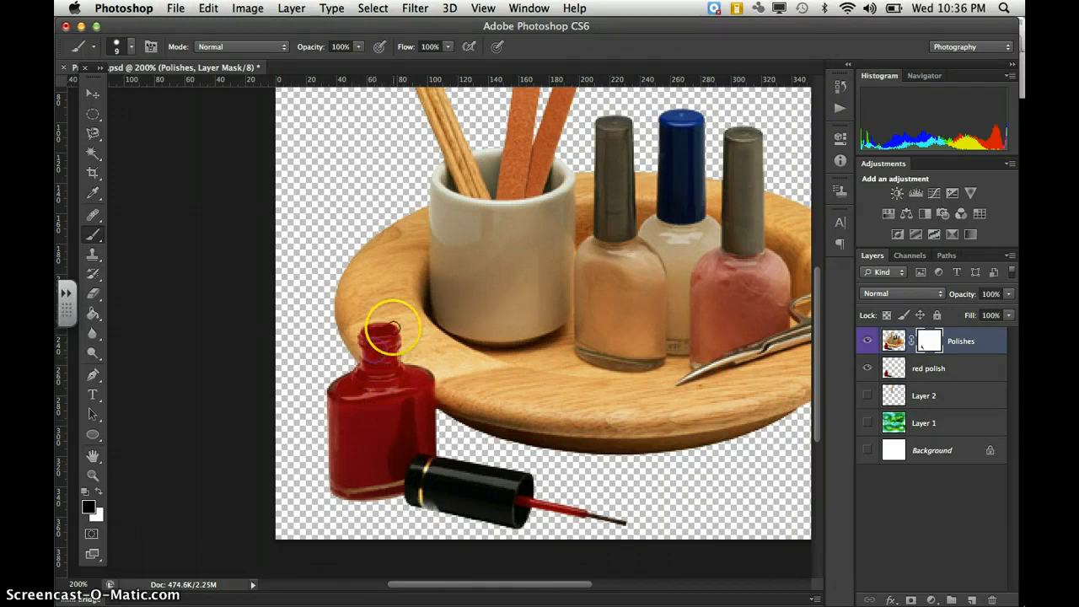
{"action": "left_click", "coordinate": [370, 418]}
{"action": "left_click", "coordinate": [385, 340]}
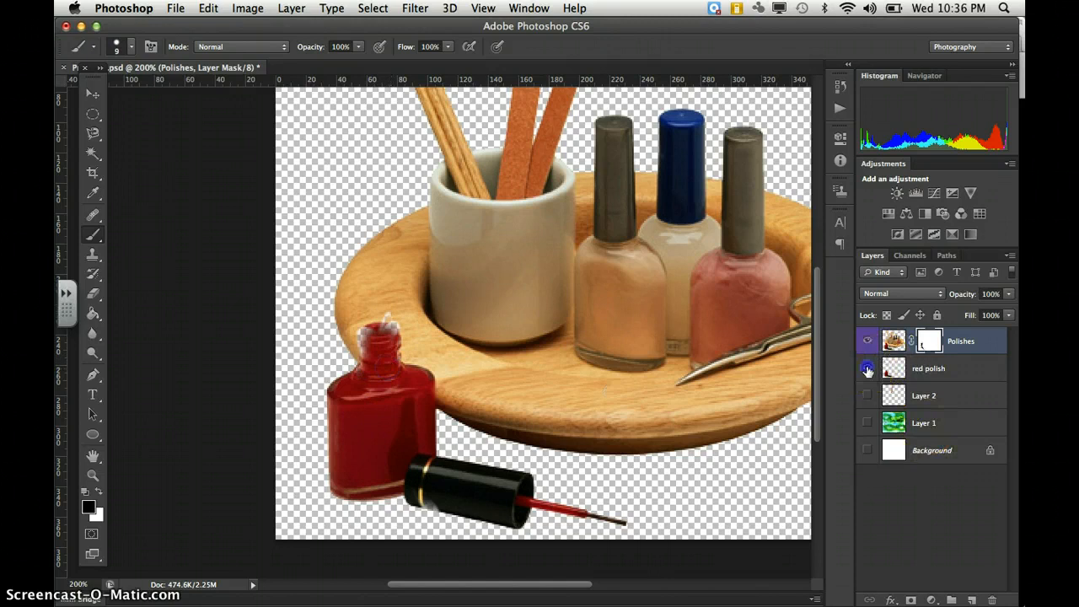
Hide the red polish layer, mask more of the red bottle's body, and paint its neck back with white
{"action": "left_click", "coordinate": [867, 368]}
{"action": "left_click_drag", "start_coordinate": [346, 426], "coordinate": [358, 407]}
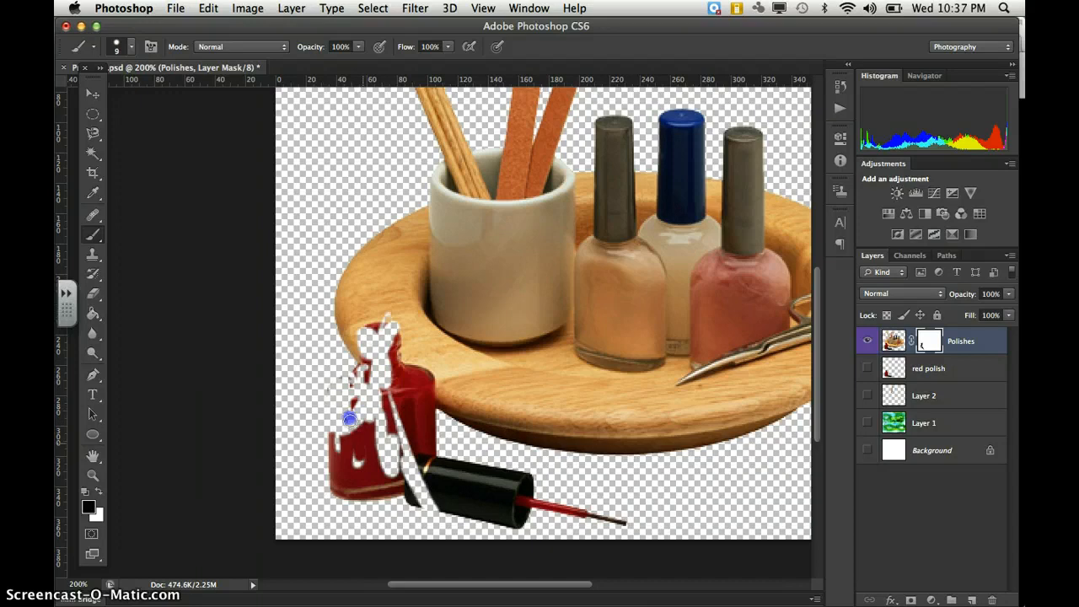
{"action": "left_click_drag", "start_coordinate": [349, 419], "coordinate": [386, 421]}
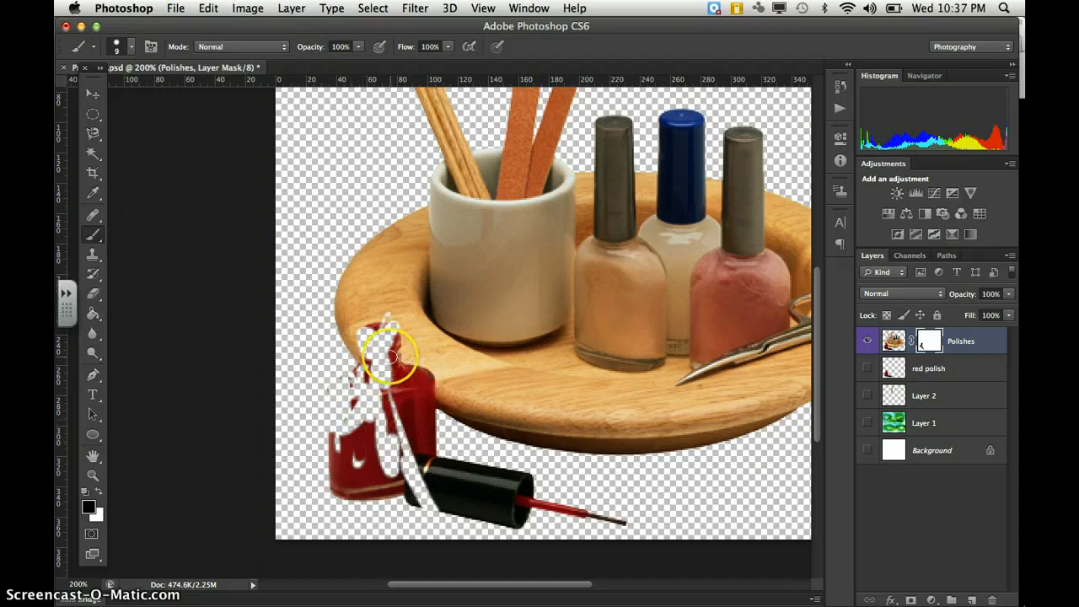
{"action": "left_click_drag", "start_coordinate": [389, 357], "coordinate": [379, 339]}
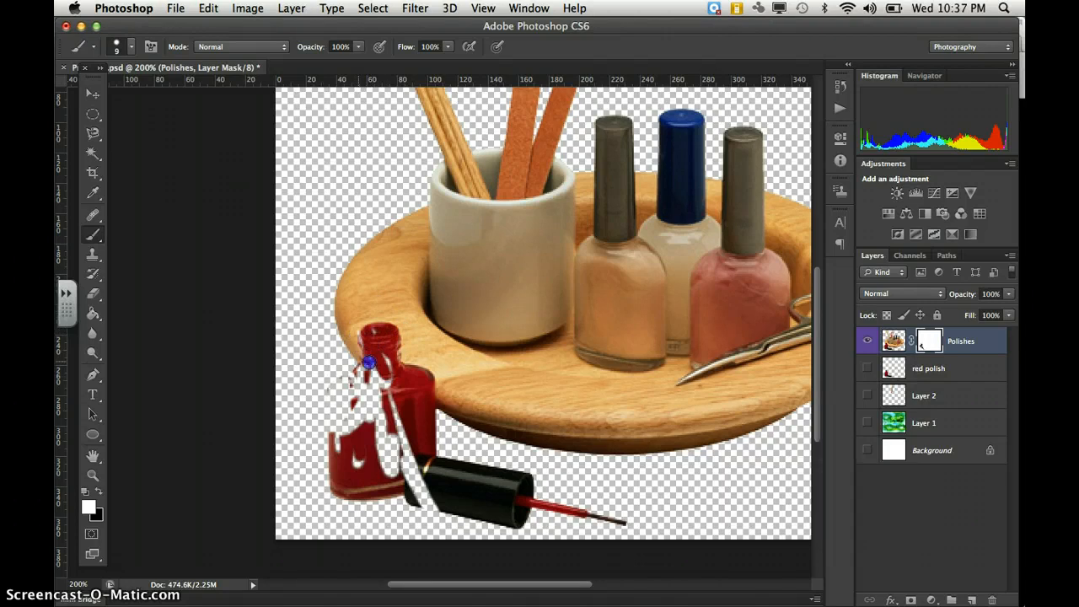
Mask out the remaining red bottle, black cap and brush in black on the Polishes mask, enlarging the brush to 20 px
{"action": "key", "text": "x"}
{"action": "mouse_move", "coordinate": [358, 360]}
{"action": "left_mouse_down"}
{"action": "mouse_move", "coordinate": [383, 345]}
{"action": "mouse_move", "coordinate": [348, 482]}
{"action": "left_mouse_up"}
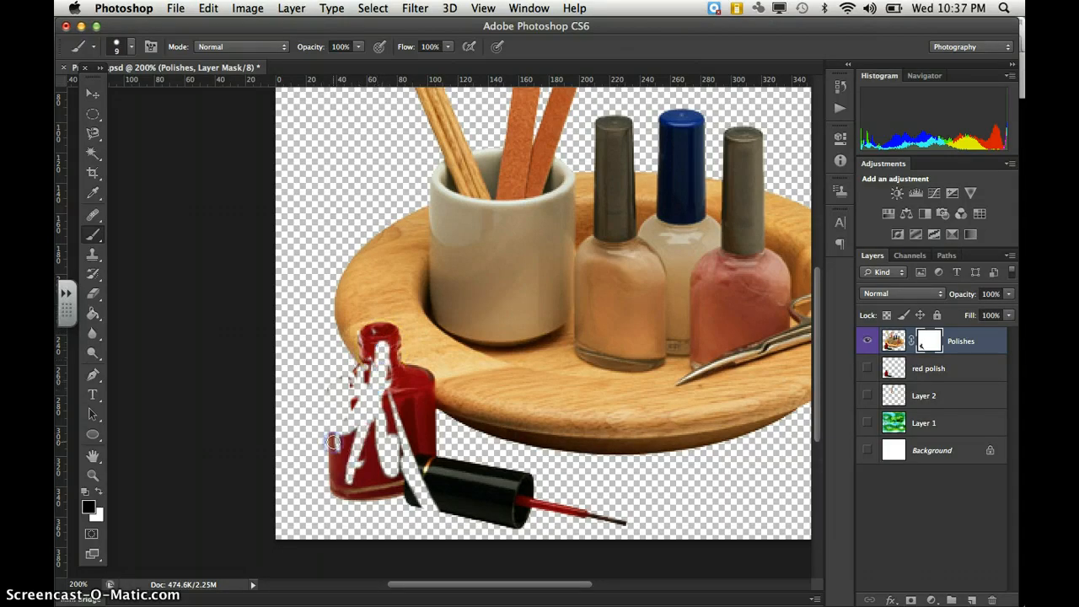
{"action": "mouse_move", "coordinate": [333, 440]}
{"action": "left_mouse_down"}
{"action": "mouse_move", "coordinate": [333, 488]}
{"action": "mouse_move", "coordinate": [327, 421]}
{"action": "mouse_move", "coordinate": [347, 475]}
{"action": "mouse_move", "coordinate": [373, 481]}
{"action": "mouse_move", "coordinate": [366, 467]}
{"action": "mouse_move", "coordinate": [381, 508]}
{"action": "mouse_move", "coordinate": [350, 471]}
{"action": "mouse_move", "coordinate": [359, 440]}
{"action": "mouse_move", "coordinate": [366, 476]}
{"action": "mouse_move", "coordinate": [475, 500]}
{"action": "mouse_move", "coordinate": [540, 489]}
{"action": "mouse_move", "coordinate": [559, 506]}
{"action": "mouse_move", "coordinate": [649, 523]}
{"action": "mouse_move", "coordinate": [523, 502]}
{"action": "mouse_move", "coordinate": [487, 519]}
{"action": "mouse_move", "coordinate": [535, 520]}
{"action": "mouse_move", "coordinate": [359, 479]}
{"action": "mouse_move", "coordinate": [435, 520]}
{"action": "mouse_move", "coordinate": [411, 515]}
{"action": "mouse_move", "coordinate": [322, 462]}
{"action": "mouse_move", "coordinate": [467, 518]}
{"action": "left_mouse_up"}
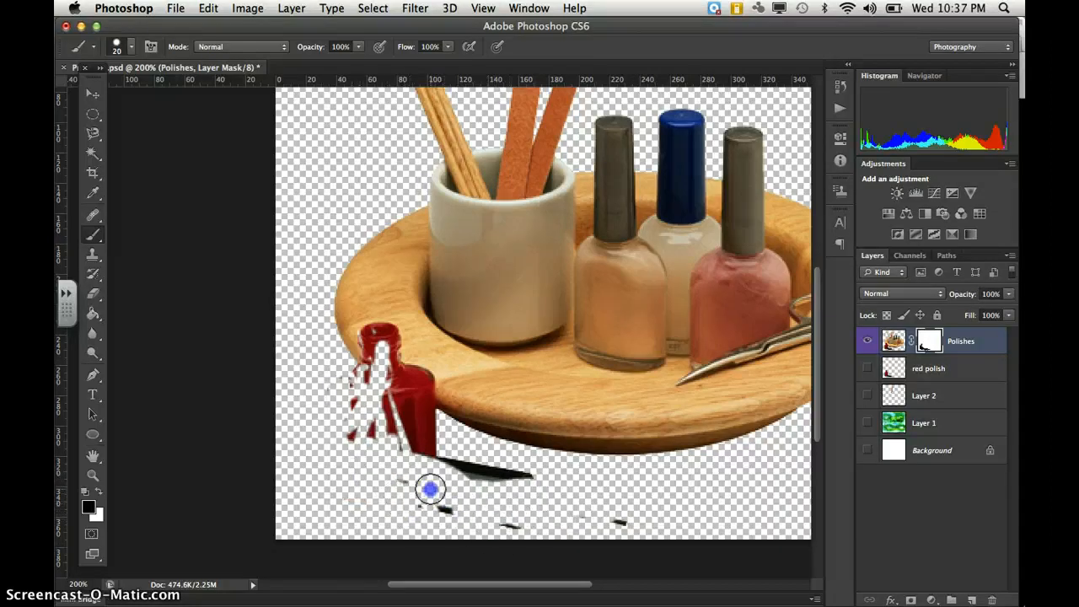
{"action": "mouse_move", "coordinate": [453, 451]}
{"action": "left_mouse_down"}
{"action": "mouse_move", "coordinate": [472, 480]}
{"action": "mouse_move", "coordinate": [628, 520]}
{"action": "mouse_move", "coordinate": [518, 527]}
{"action": "mouse_move", "coordinate": [419, 517]}
{"action": "mouse_move", "coordinate": [442, 511]}
{"action": "mouse_move", "coordinate": [434, 504]}
{"action": "mouse_move", "coordinate": [446, 509]}
{"action": "mouse_move", "coordinate": [412, 457]}
{"action": "mouse_move", "coordinate": [411, 426]}
{"action": "mouse_move", "coordinate": [438, 459]}
{"action": "mouse_move", "coordinate": [381, 417]}
{"action": "mouse_move", "coordinate": [360, 437]}
{"action": "mouse_move", "coordinate": [369, 442]}
{"action": "mouse_move", "coordinate": [352, 437]}
{"action": "mouse_move", "coordinate": [398, 432]}
{"action": "mouse_move", "coordinate": [361, 407]}
{"action": "mouse_move", "coordinate": [378, 406]}
{"action": "mouse_move", "coordinate": [382, 433]}
{"action": "mouse_move", "coordinate": [392, 416]}
{"action": "mouse_move", "coordinate": [438, 443]}
{"action": "mouse_move", "coordinate": [417, 409]}
{"action": "mouse_move", "coordinate": [395, 389]}
{"action": "mouse_move", "coordinate": [395, 403]}
{"action": "mouse_move", "coordinate": [389, 387]}
{"action": "mouse_move", "coordinate": [378, 401]}
{"action": "mouse_move", "coordinate": [363, 379]}
{"action": "mouse_move", "coordinate": [329, 387]}
{"action": "mouse_move", "coordinate": [367, 389]}
{"action": "mouse_move", "coordinate": [396, 372]}
{"action": "mouse_move", "coordinate": [409, 406]}
{"action": "mouse_move", "coordinate": [419, 410]}
{"action": "mouse_move", "coordinate": [419, 384]}
{"action": "mouse_move", "coordinate": [421, 403]}
{"action": "mouse_move", "coordinate": [408, 378]}
{"action": "mouse_move", "coordinate": [435, 423]}
{"action": "mouse_move", "coordinate": [413, 362]}
{"action": "mouse_move", "coordinate": [387, 360]}
{"action": "mouse_move", "coordinate": [386, 336]}
{"action": "mouse_move", "coordinate": [373, 337]}
{"action": "mouse_move", "coordinate": [365, 375]}
{"action": "mouse_move", "coordinate": [381, 336]}
{"action": "mouse_move", "coordinate": [393, 366]}
{"action": "left_mouse_up"}
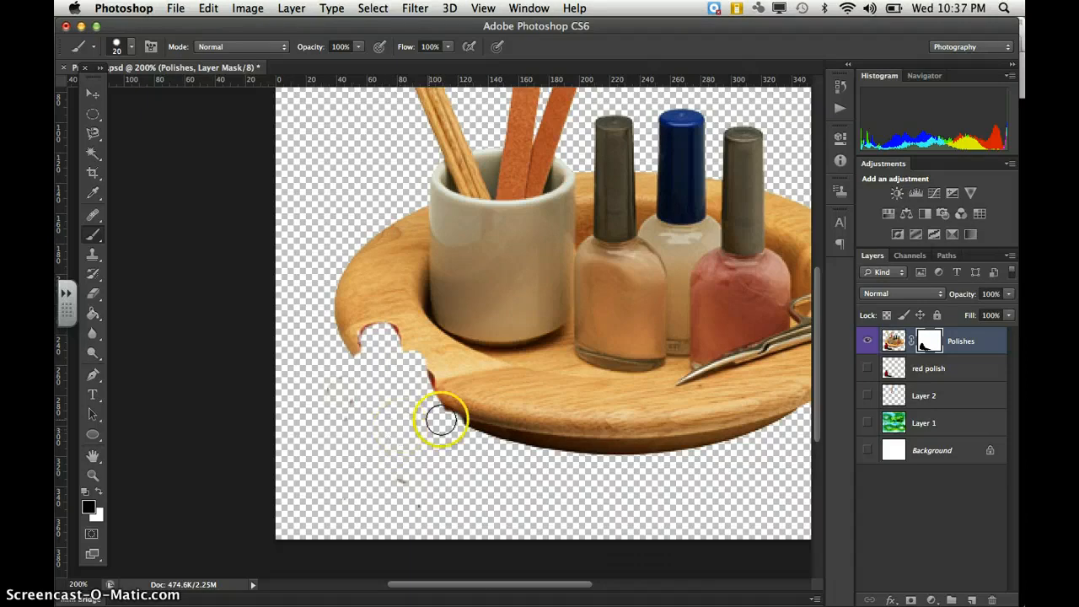
Mask out the blue-capped bottle on the Polishes layer by painting black over its cap and body with a 10 px brush
{"action": "key", "text": "bracketleft"}
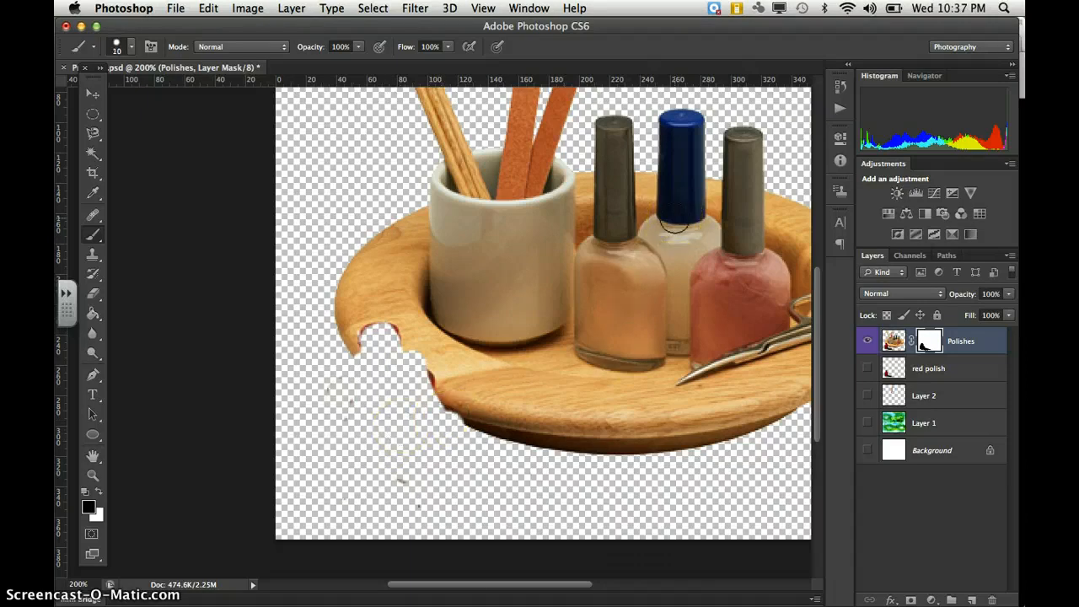
{"action": "left_click_drag", "start_coordinate": [672, 243], "coordinate": [663, 236]}
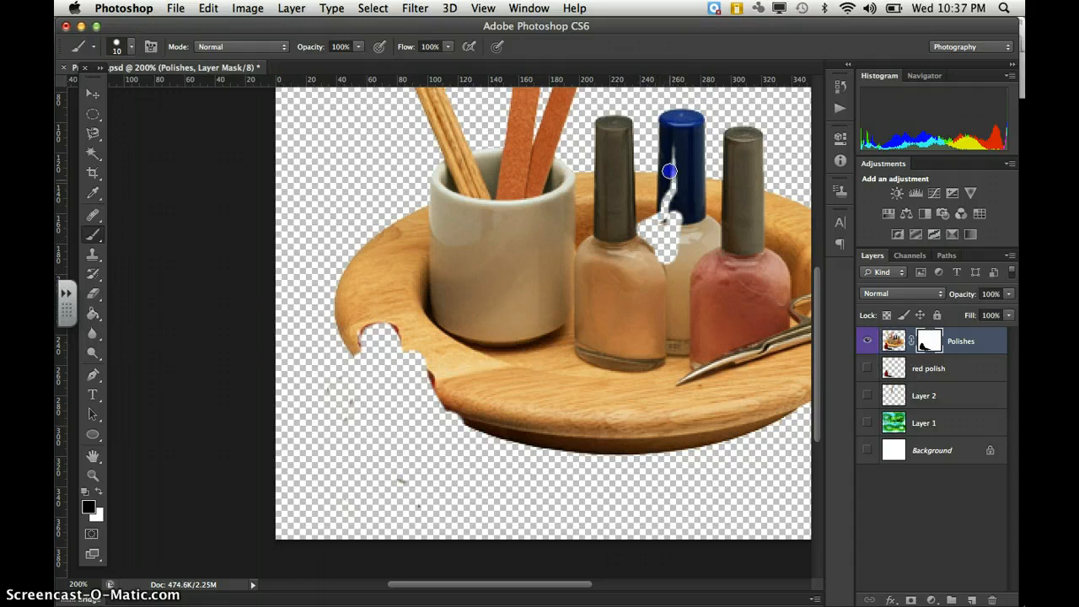
{"action": "mouse_move", "coordinate": [666, 164]}
{"action": "left_mouse_down"}
{"action": "mouse_move", "coordinate": [665, 122]}
{"action": "mouse_move", "coordinate": [665, 162]}
{"action": "left_mouse_up"}
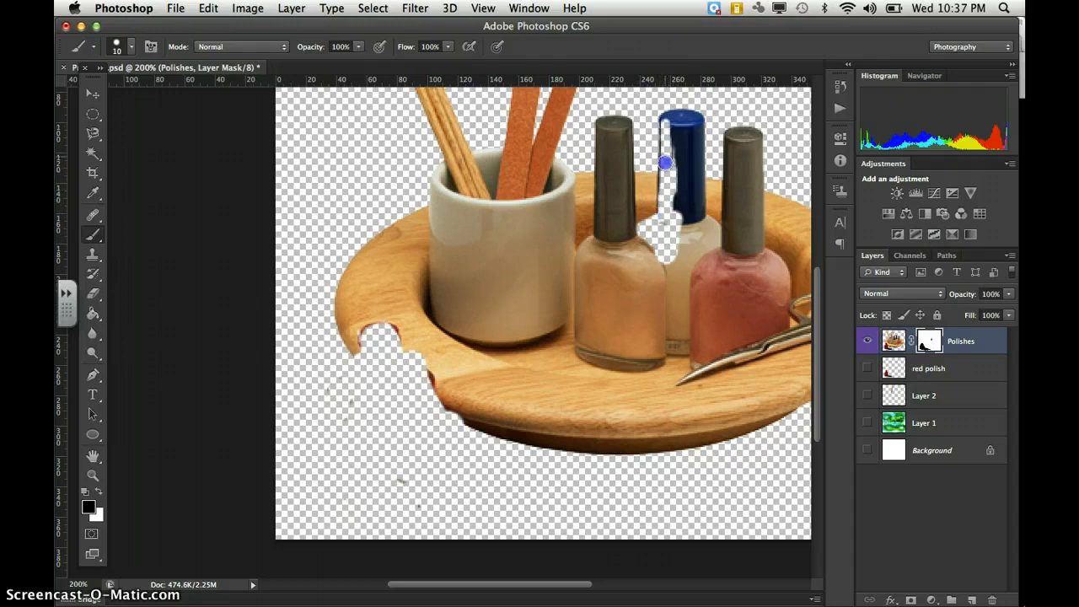
{"action": "mouse_move", "coordinate": [665, 123]}
{"action": "left_mouse_down"}
{"action": "mouse_move", "coordinate": [680, 168]}
{"action": "mouse_move", "coordinate": [680, 112]}
{"action": "mouse_move", "coordinate": [673, 165]}
{"action": "mouse_move", "coordinate": [672, 112]}
{"action": "mouse_move", "coordinate": [665, 138]}
{"action": "left_mouse_up"}
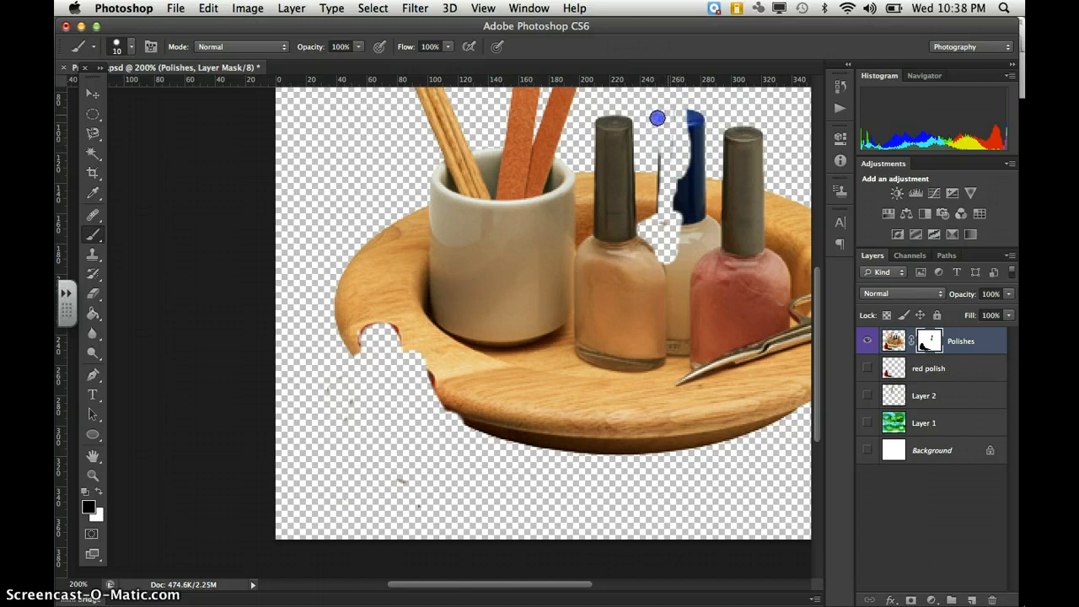
{"action": "mouse_move", "coordinate": [692, 118]}
{"action": "left_mouse_down"}
{"action": "mouse_move", "coordinate": [697, 155]}
{"action": "mouse_move", "coordinate": [698, 111]}
{"action": "mouse_move", "coordinate": [690, 205]}
{"action": "left_mouse_up"}
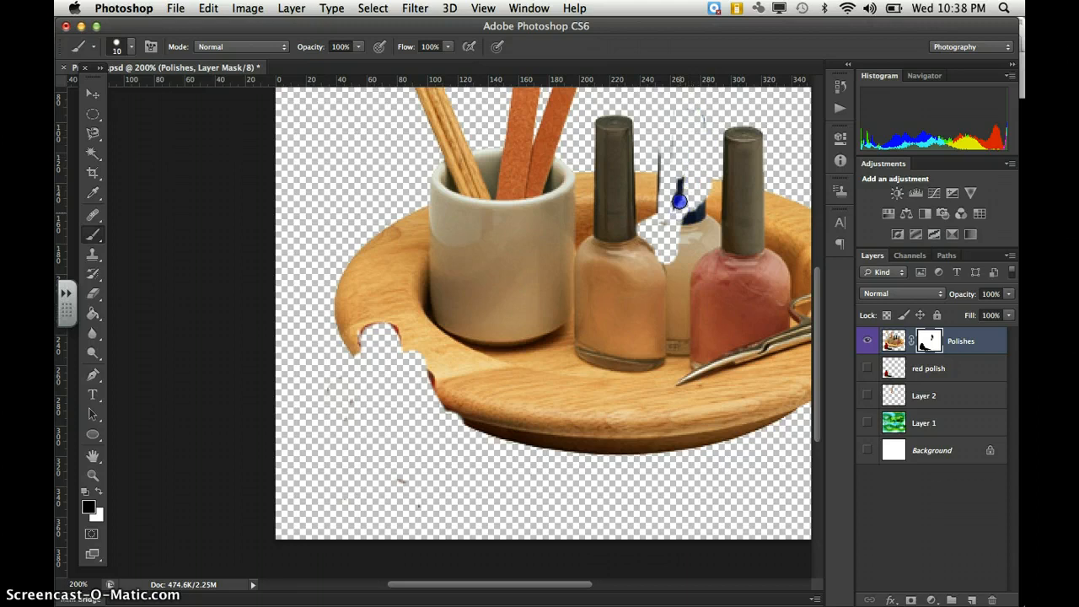
{"action": "mouse_move", "coordinate": [679, 229]}
{"action": "left_mouse_down"}
{"action": "mouse_move", "coordinate": [677, 264]}
{"action": "mouse_move", "coordinate": [674, 230]}
{"action": "left_mouse_up"}
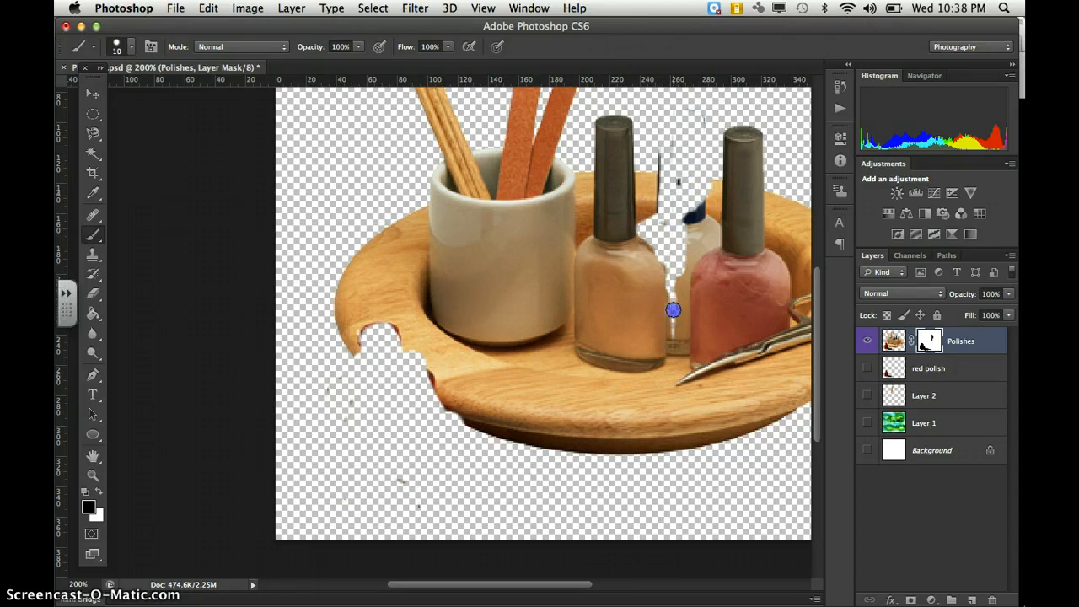
{"action": "mouse_move", "coordinate": [673, 310]}
{"action": "left_mouse_down"}
{"action": "mouse_move", "coordinate": [675, 351]}
{"action": "mouse_move", "coordinate": [684, 266]}
{"action": "mouse_move", "coordinate": [677, 321]}
{"action": "left_mouse_up"}
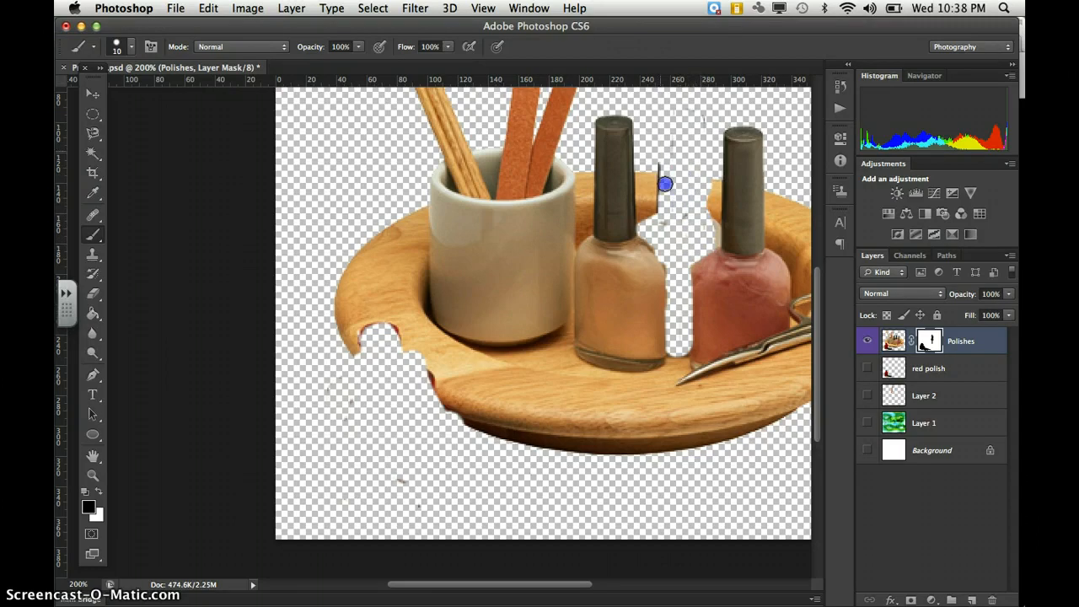
{"action": "left_click_drag", "start_coordinate": [665, 184], "coordinate": [665, 172]}
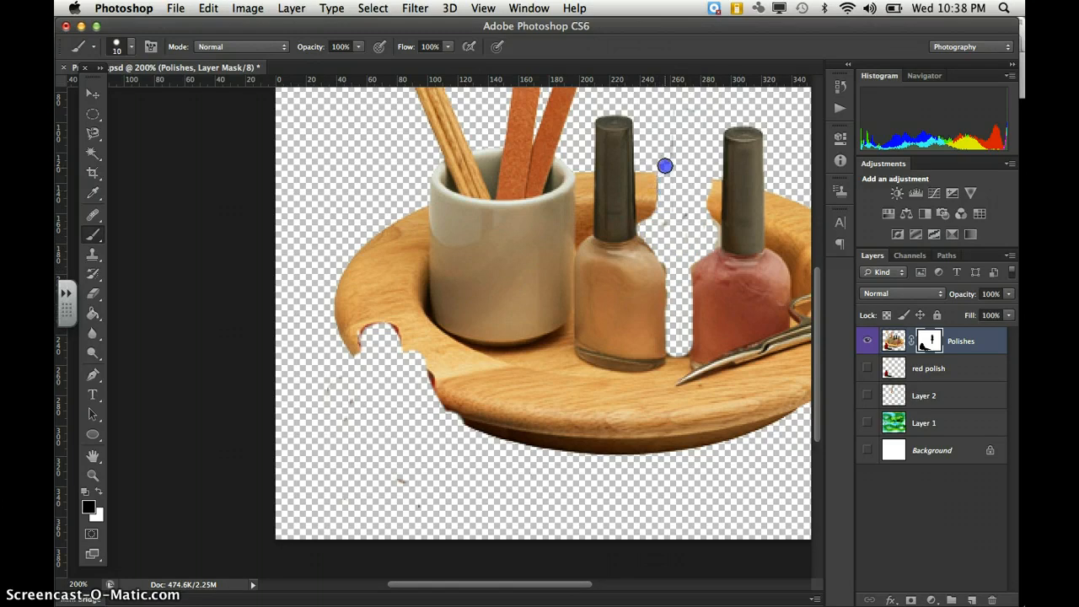
{"action": "mouse_move", "coordinate": [707, 254]}
{"action": "left_mouse_down"}
{"action": "mouse_move", "coordinate": [736, 313]}
{"action": "mouse_move", "coordinate": [871, 339]}
{"action": "mouse_move", "coordinate": [867, 356]}
{"action": "left_mouse_up"}
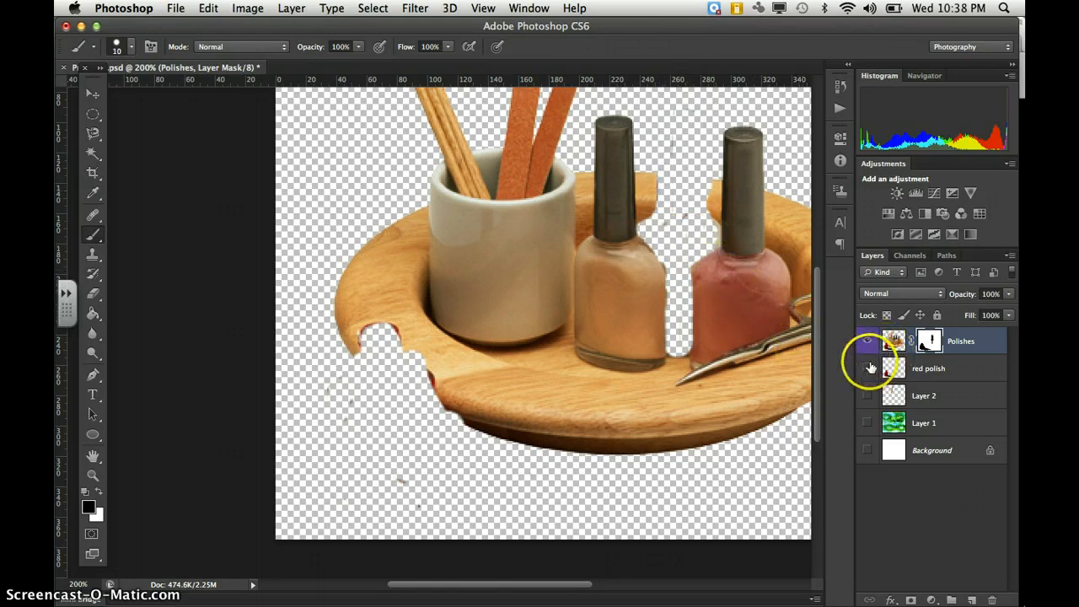
Show the red polish layer, make it active, and outline the red bottle without its black cap using the Magnetic Lasso
{"action": "left_click", "coordinate": [868, 368]}
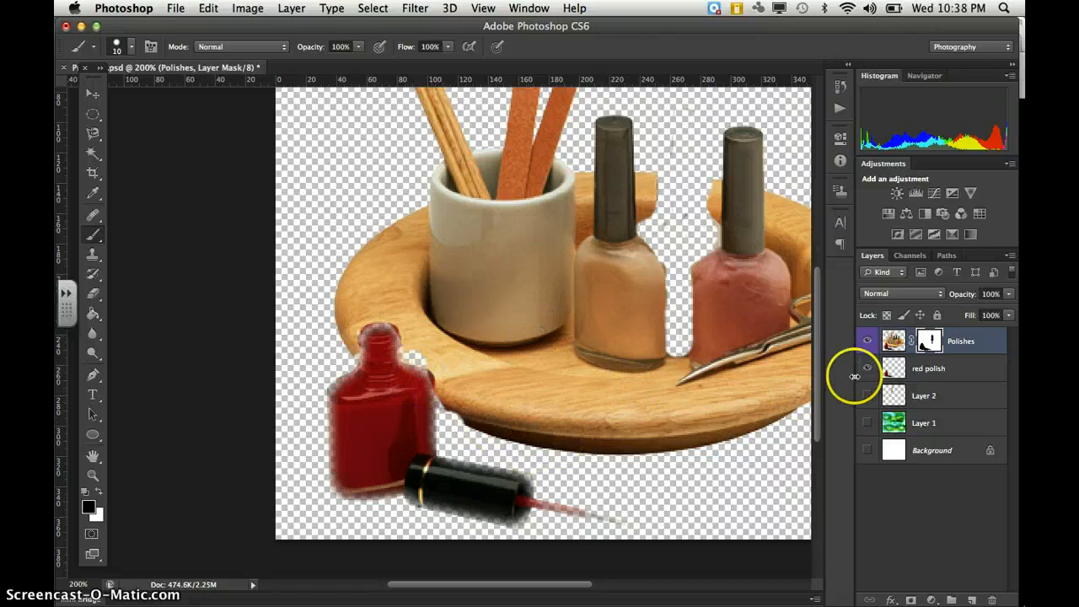
{"action": "left_click", "coordinate": [900, 367]}
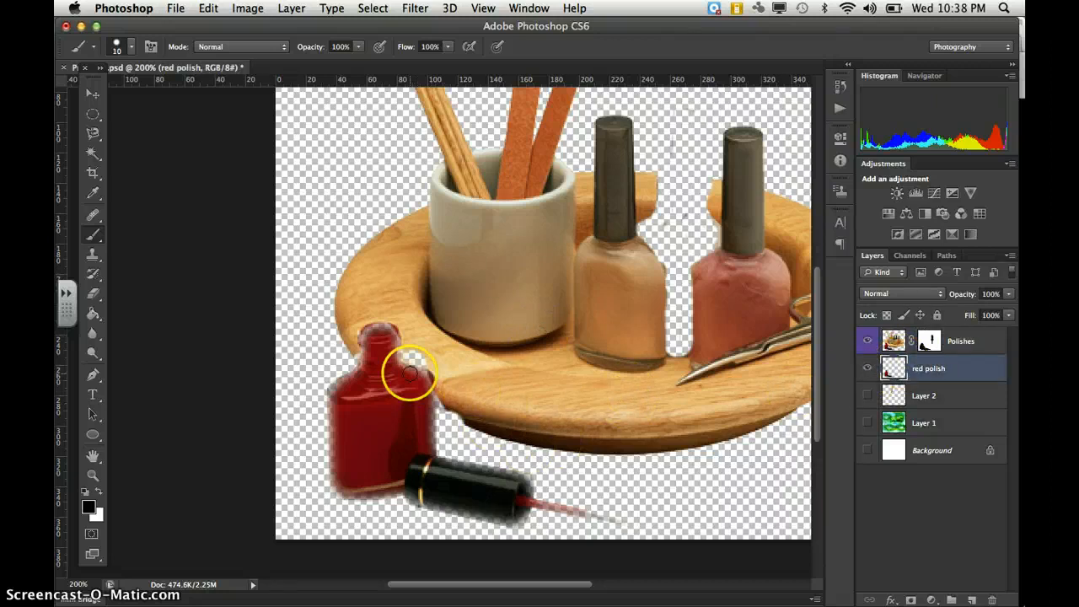
{"action": "left_click", "coordinate": [93, 133]}
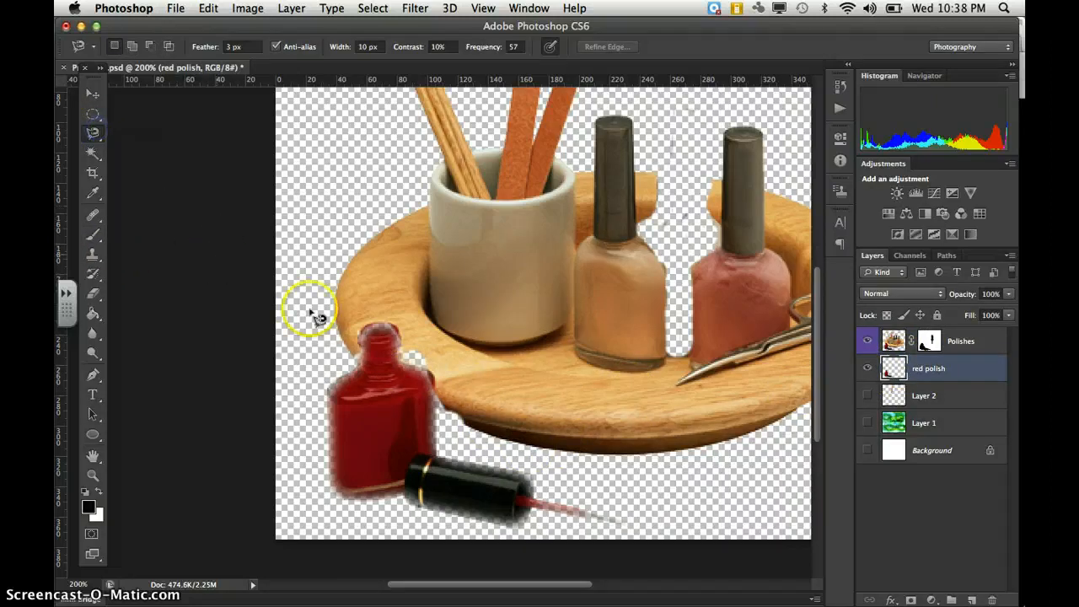
{"action": "left_click", "coordinate": [358, 343]}
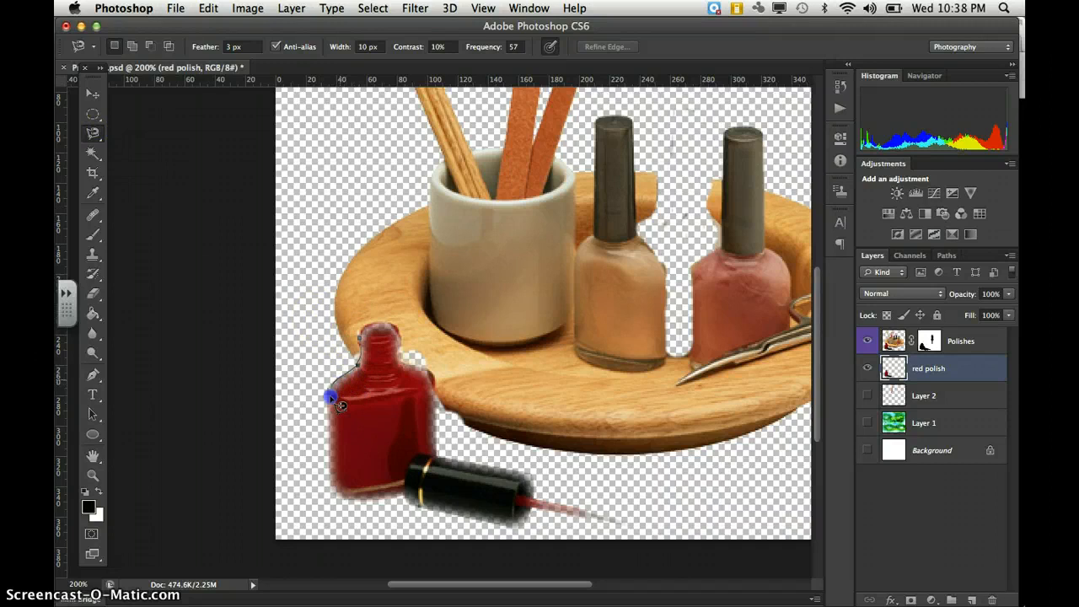
{"action": "left_click", "coordinate": [333, 458]}
{"action": "mouse_move", "coordinate": [334, 458]}
{"action": "left_mouse_down"}
{"action": "mouse_move", "coordinate": [350, 502]}
{"action": "mouse_move", "coordinate": [402, 489]}
{"action": "mouse_move", "coordinate": [415, 454]}
{"action": "mouse_move", "coordinate": [440, 445]}
{"action": "mouse_move", "coordinate": [430, 352]}
{"action": "mouse_move", "coordinate": [405, 348]}
{"action": "mouse_move", "coordinate": [400, 362]}
{"action": "mouse_move", "coordinate": [390, 326]}
{"action": "mouse_move", "coordinate": [368, 339]}
{"action": "left_mouse_up"}
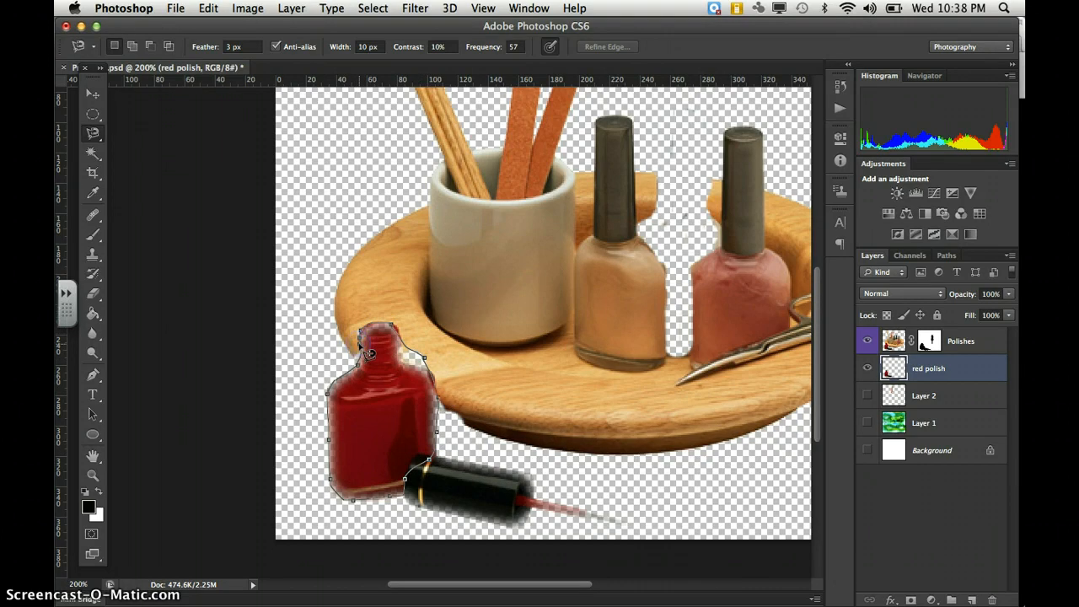
{"action": "left_click", "coordinate": [361, 341]}
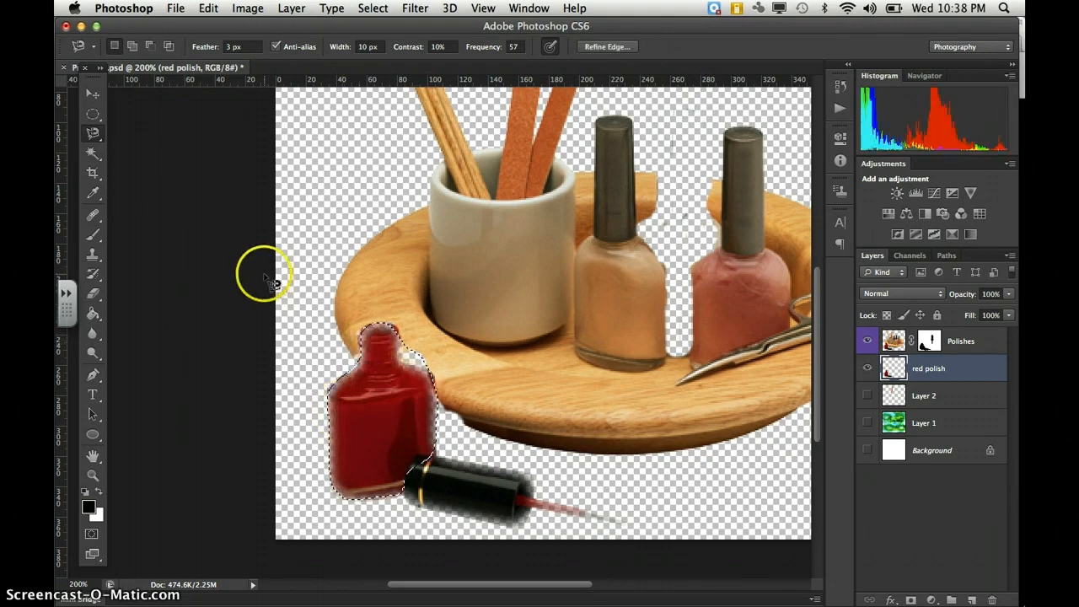
Move the selected red bottle into the gap between the two dark-capped bottles and deselect it
{"action": "left_click", "coordinate": [93, 93]}
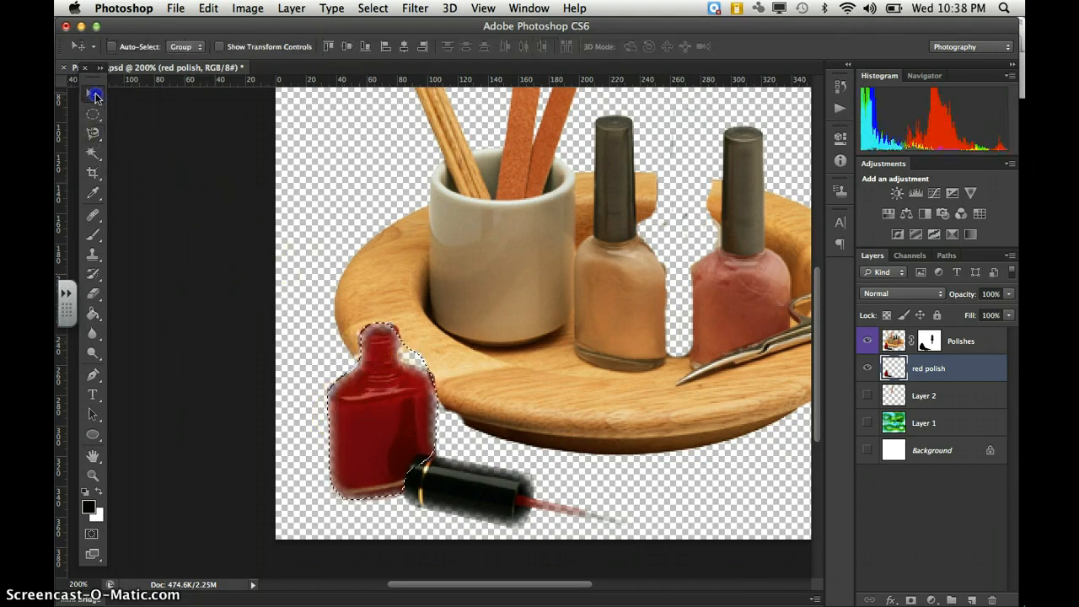
{"action": "left_click_drag", "start_coordinate": [361, 409], "coordinate": [674, 217]}
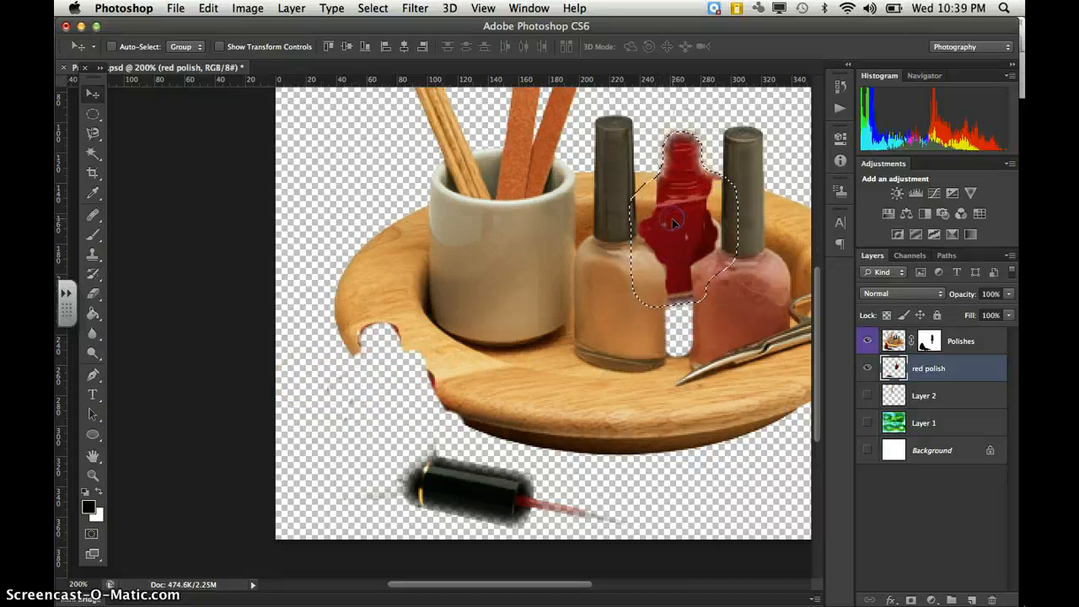
{"action": "left_click", "coordinate": [689, 267]}
{"action": "left_click", "coordinate": [686, 265]}
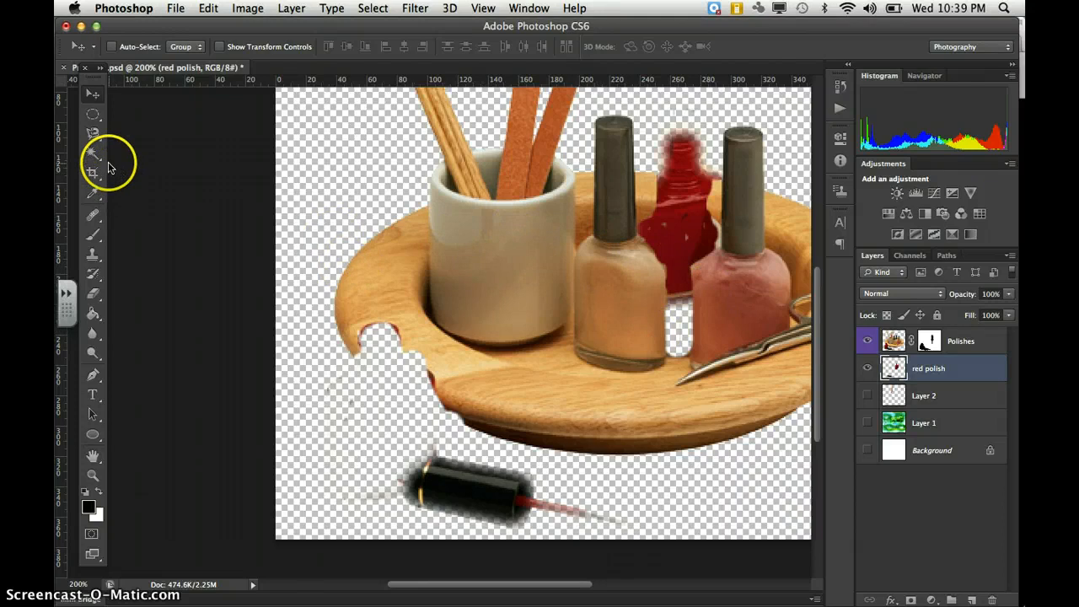
Clone Stamp the red polish color down the transparent gap between the two bottles with a 10 px brush on the red polish layer
{"action": "left_click", "coordinate": [94, 253]}
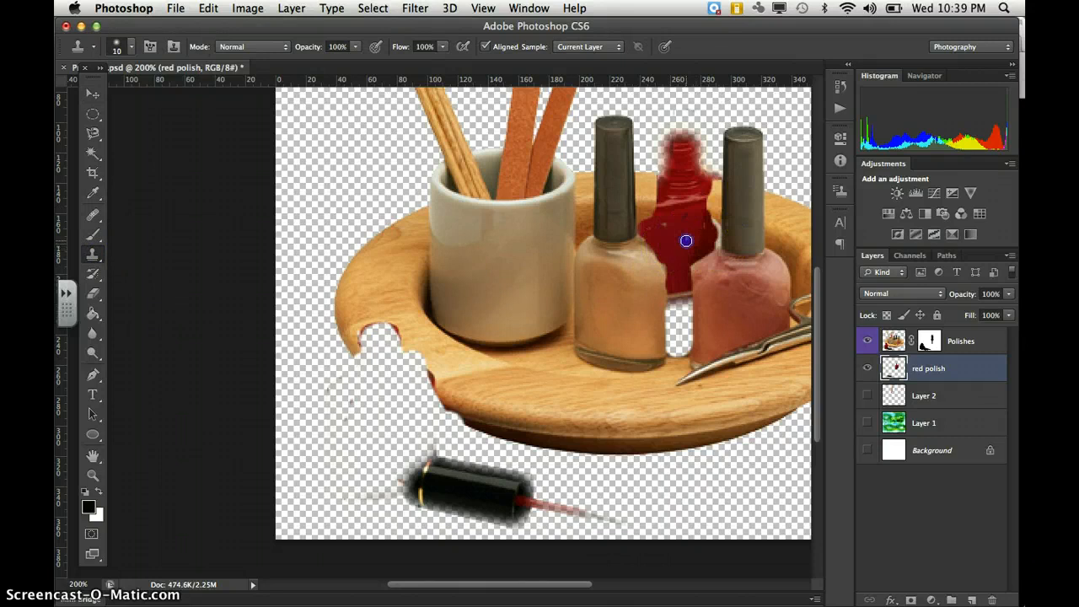
{"action": "left_click", "coordinate": [685, 241]}
{"action": "left_click", "coordinate": [665, 238]}
{"action": "right_click", "coordinate": [683, 241]}
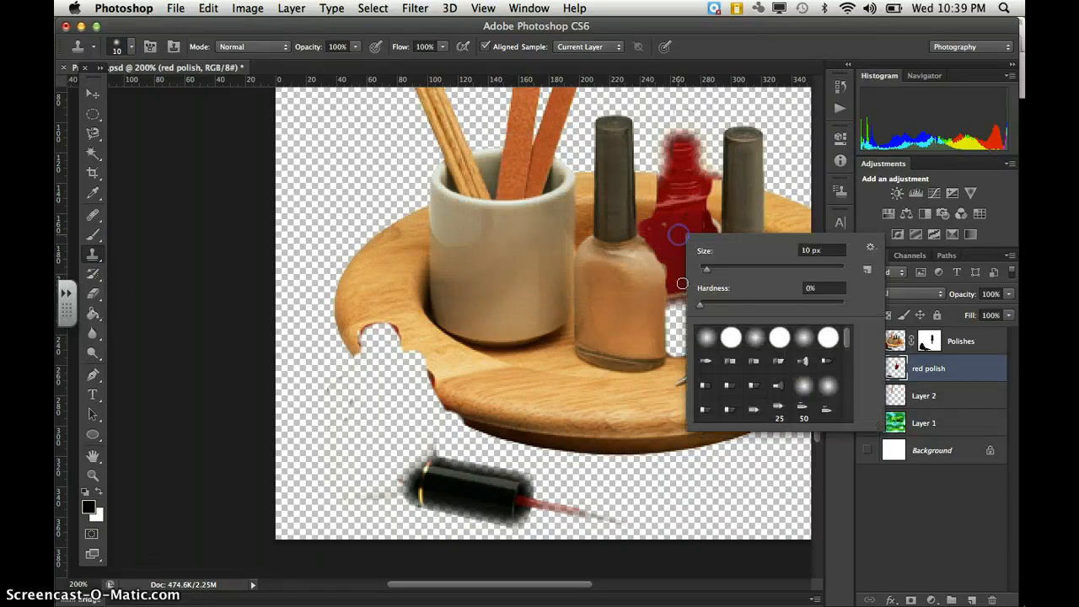
{"action": "left_click", "coordinate": [660, 241]}
{"action": "left_click", "coordinate": [670, 245]}
{"action": "left_click", "coordinate": [666, 236]}
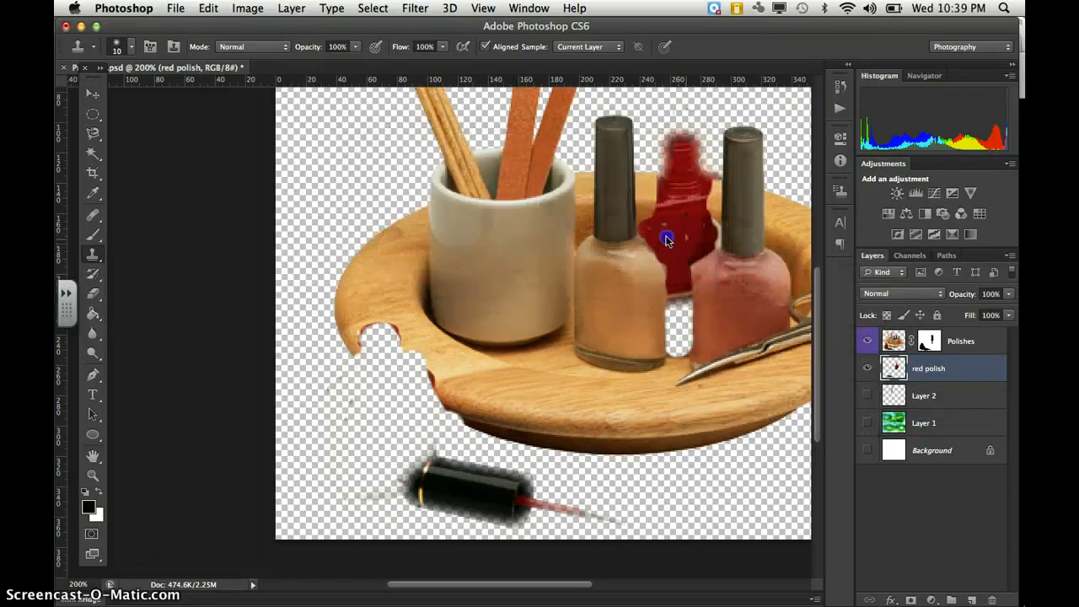
{"action": "left_click_drag", "start_coordinate": [682, 234], "coordinate": [676, 319]}
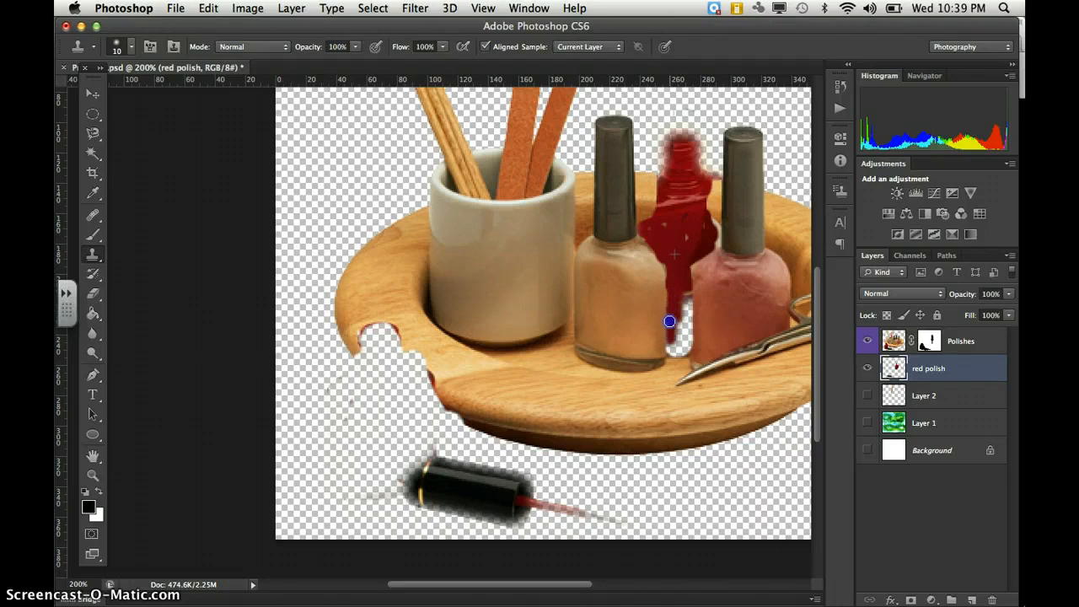
{"action": "left_click_drag", "start_coordinate": [679, 349], "coordinate": [685, 311]}
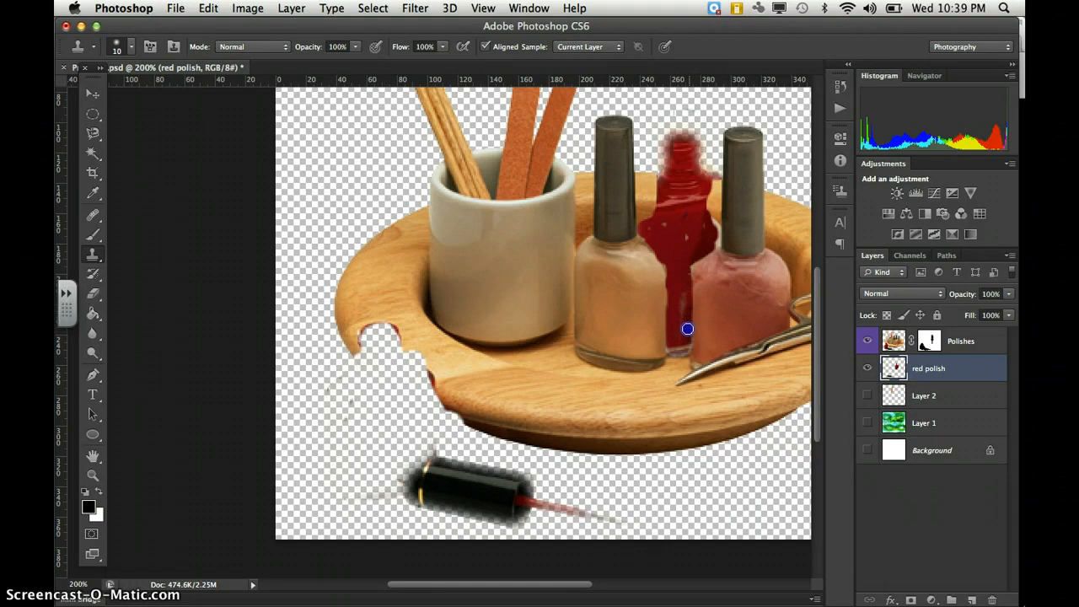
{"action": "mouse_move", "coordinate": [681, 243]}
{"action": "left_mouse_down"}
{"action": "mouse_move", "coordinate": [692, 224]}
{"action": "mouse_move", "coordinate": [681, 235]}
{"action": "left_mouse_up"}
{"action": "key", "text": "super+z"}
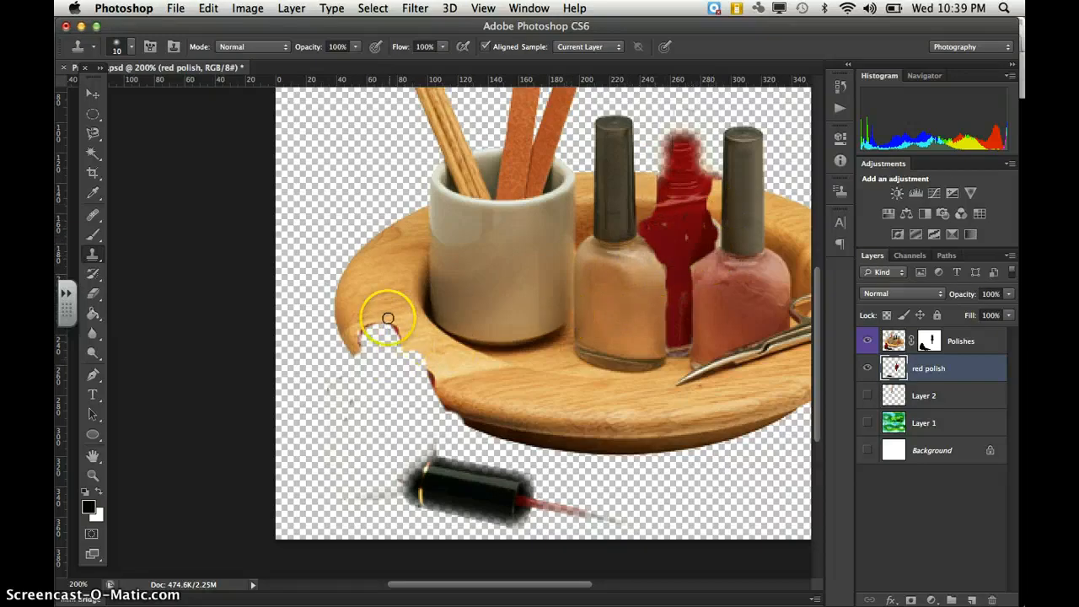
{"action": "left_click", "coordinate": [359, 341]}
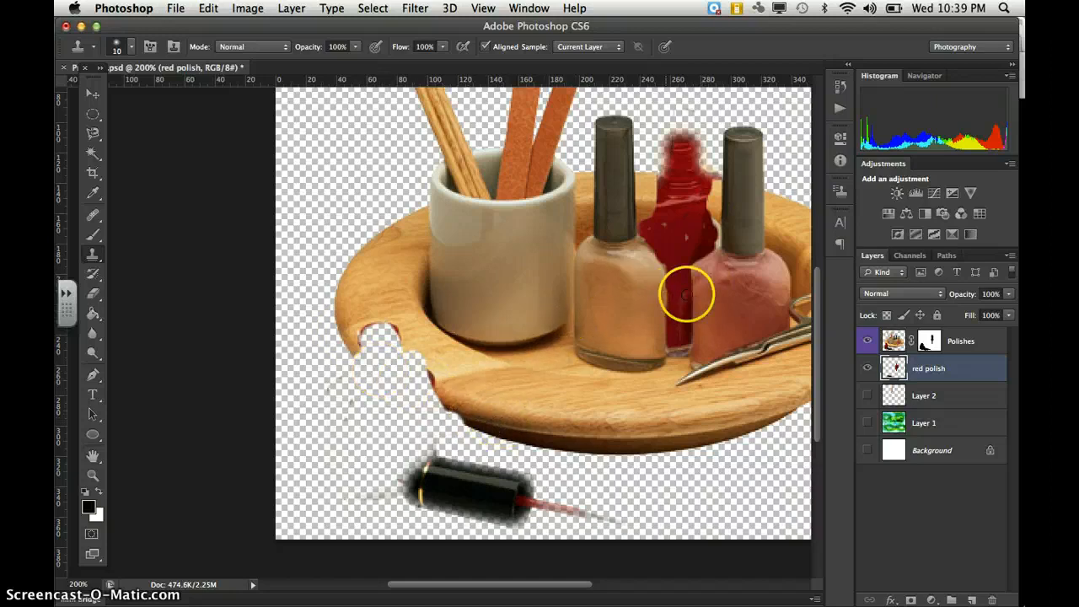
Save the composition as Pro Nails-2.psd in the final folder, in Photoshop format with layers and Maximize Compatibility
{"action": "left_click", "coordinate": [174, 8]}
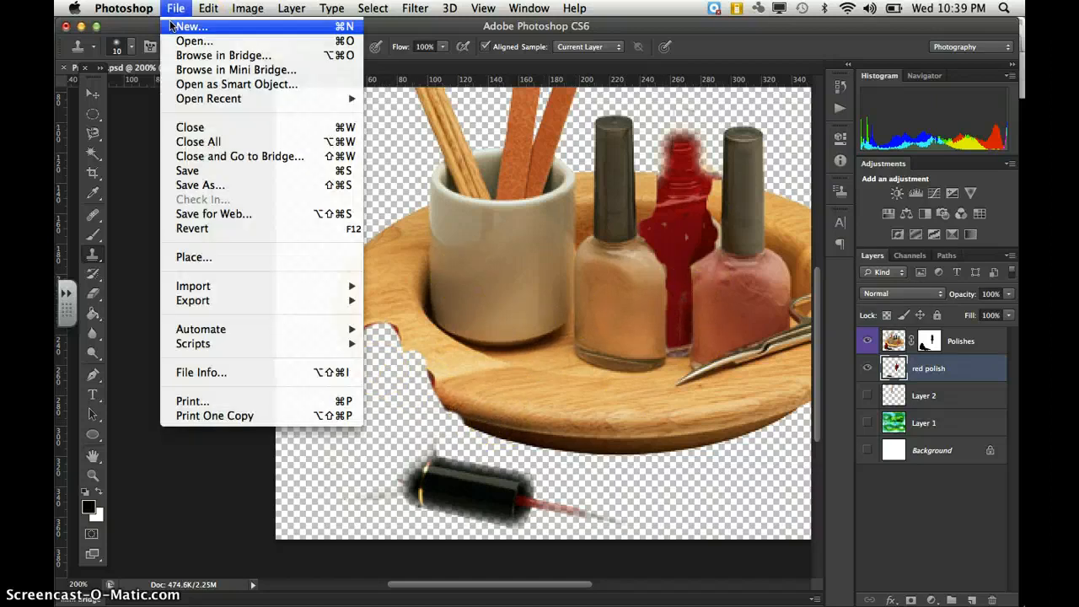
{"action": "left_click", "coordinate": [189, 184]}
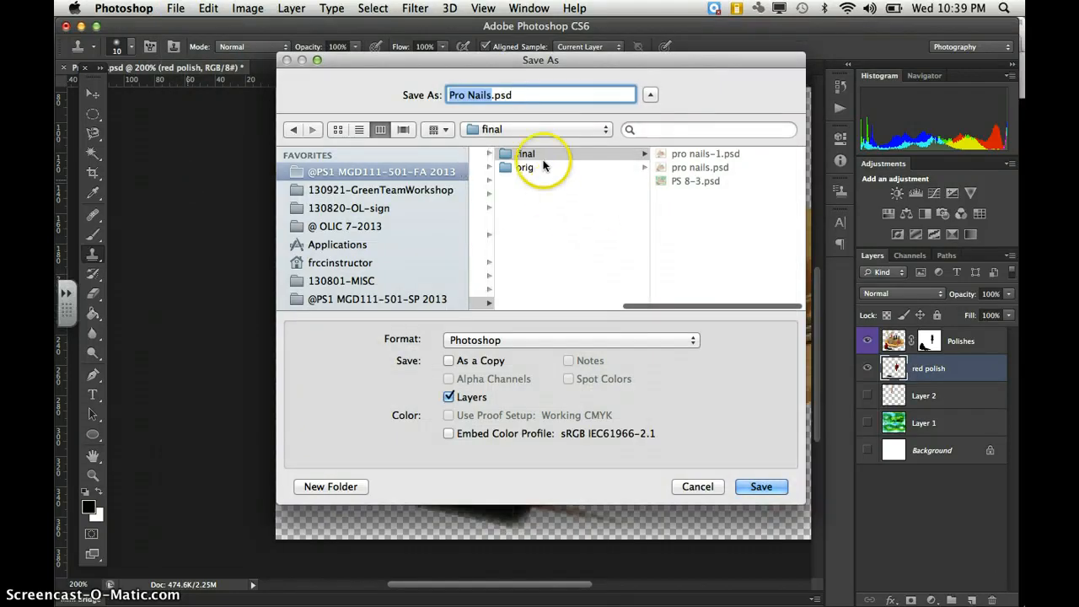
{"action": "left_click", "coordinate": [491, 94]}
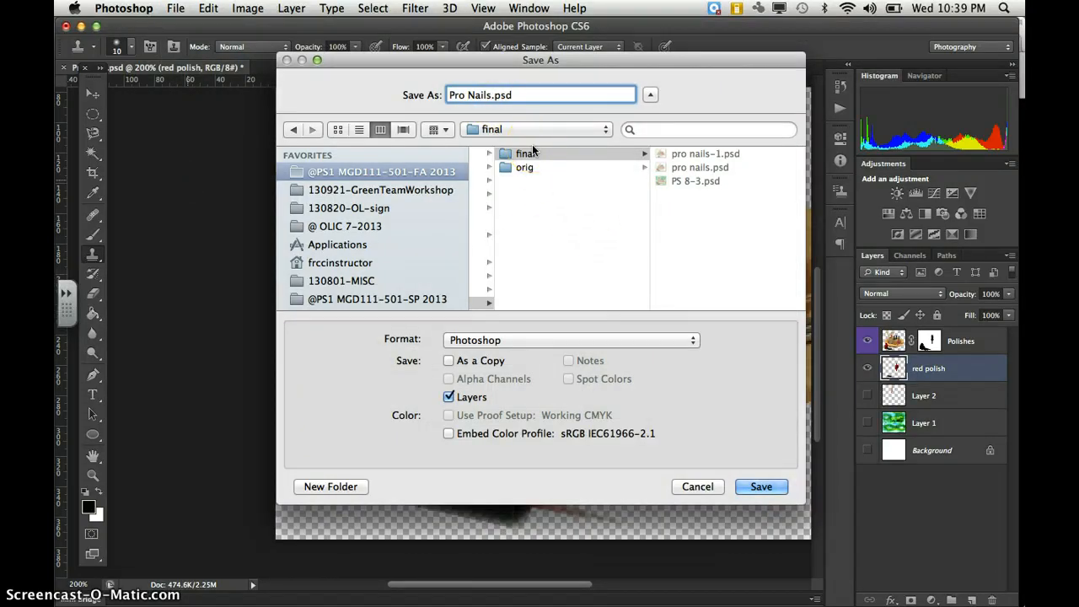
{"action": "type", "text": "-2"}
{"action": "left_click", "coordinate": [685, 215]}
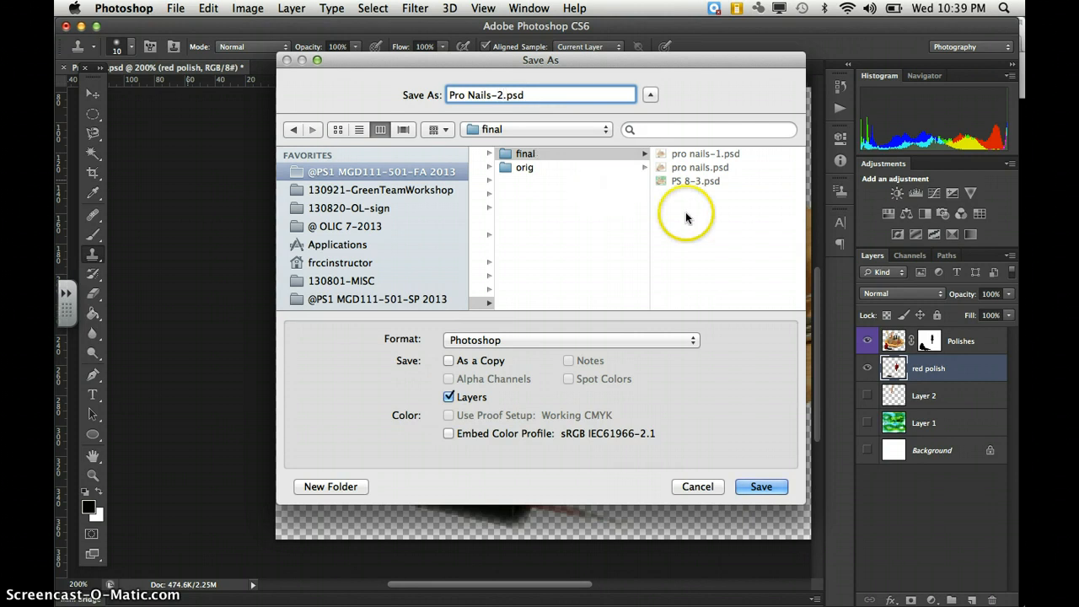
{"action": "key", "text": "Return"}
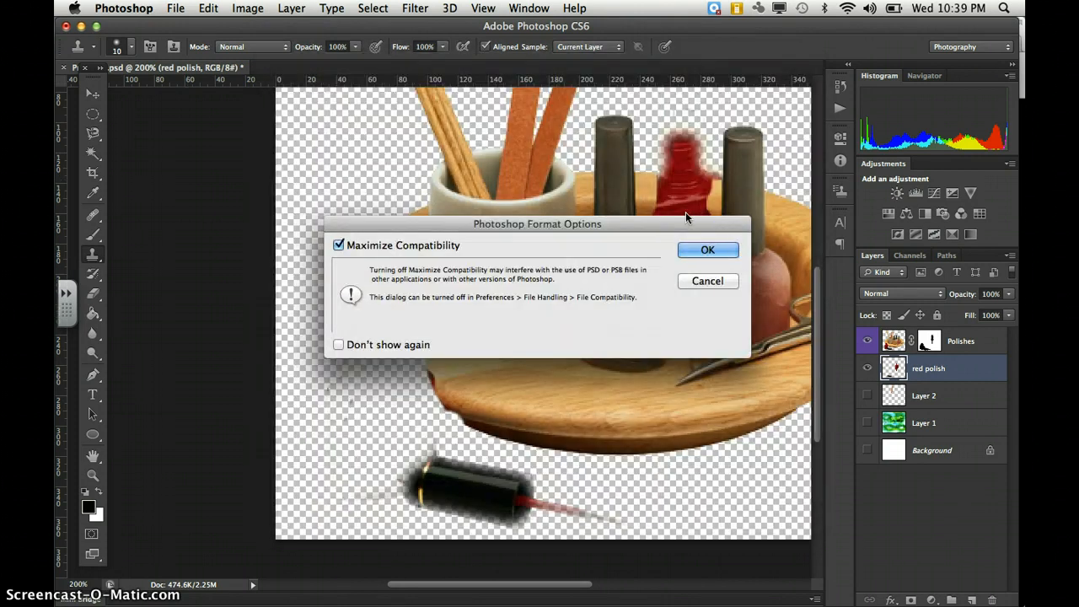
{"action": "left_click", "coordinate": [705, 251]}
{"action": "left_click", "coordinate": [707, 251]}
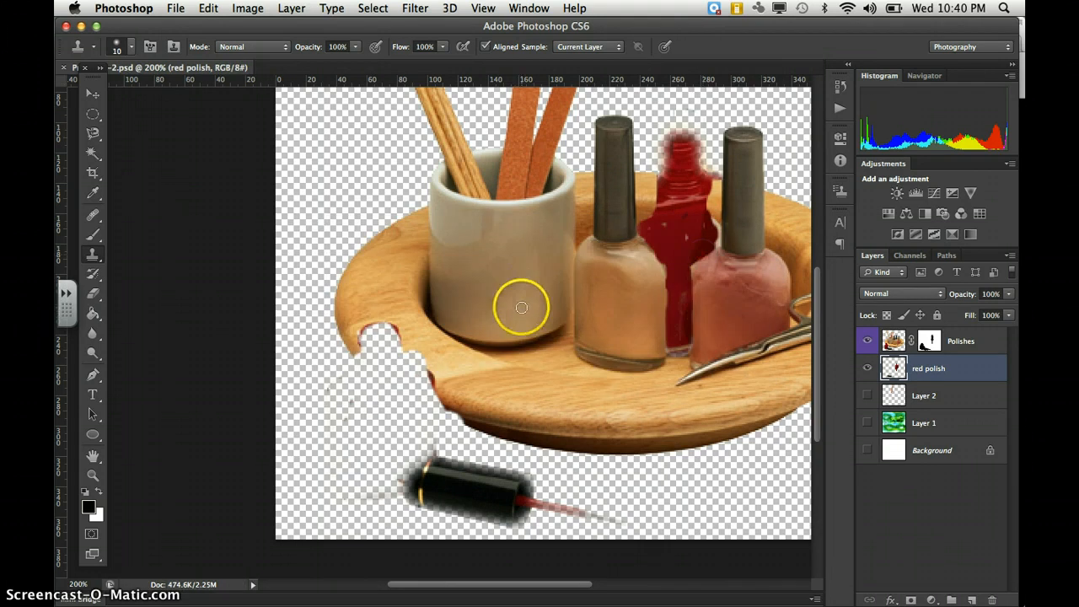
{"action": "mouse_move", "coordinate": [517, 306]}
{"action": "left_mouse_down"}
{"action": "mouse_move", "coordinate": [494, 348]}
{"action": "mouse_move", "coordinate": [468, 289]}
{"action": "mouse_move", "coordinate": [478, 395]}
{"action": "mouse_move", "coordinate": [525, 344]}
{"action": "left_mouse_up"}
{"action": "key", "text": "super+minus"}
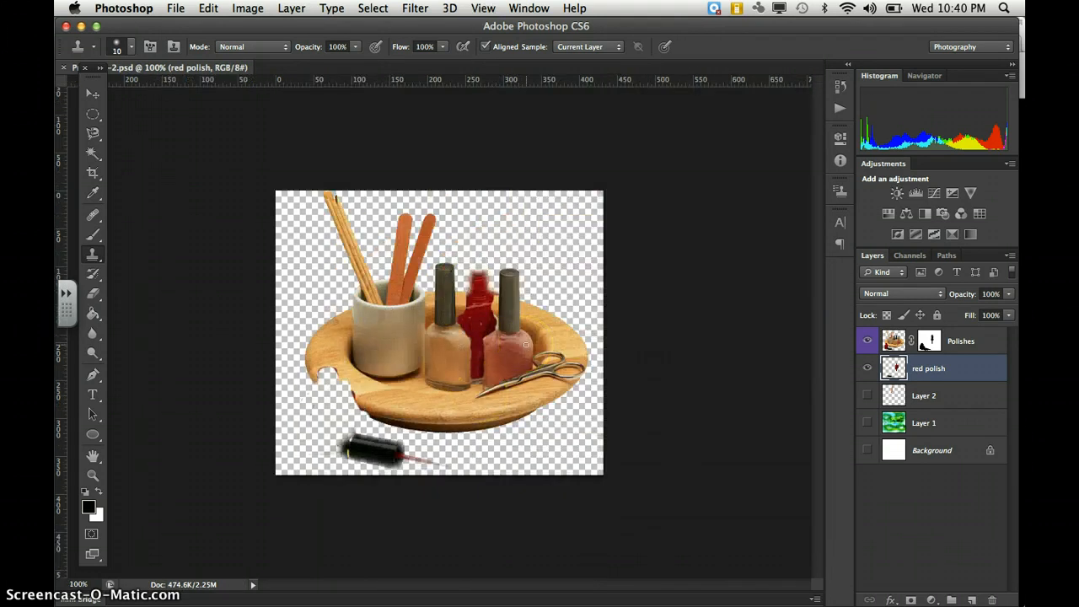